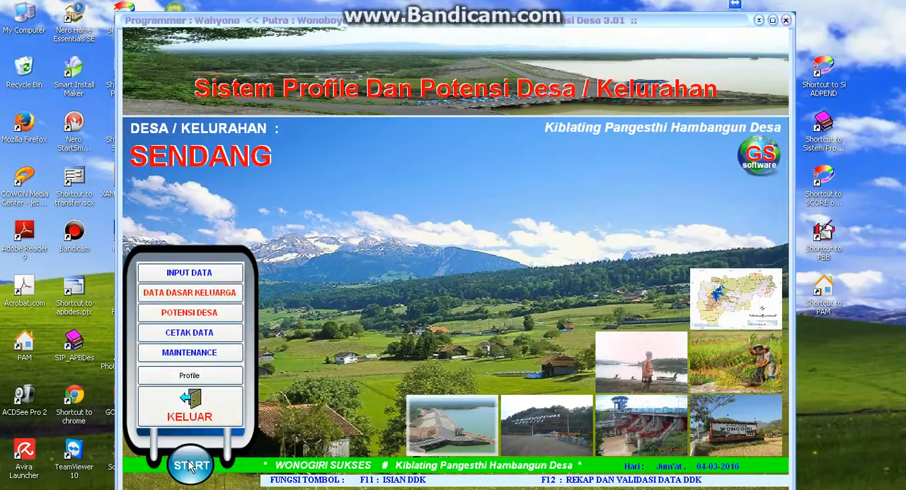
- Open the Potensi Sumber Daya Alam data form for the village potential records
click(193, 318)
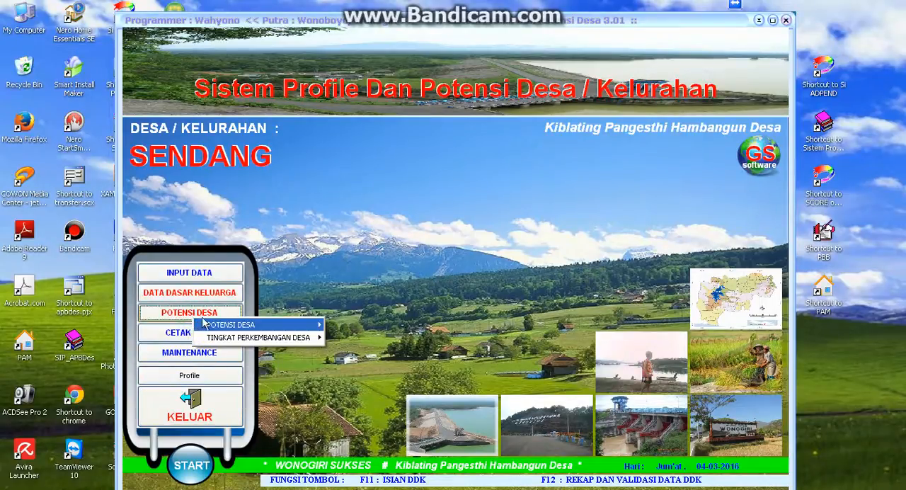
mouse_move(238, 324)
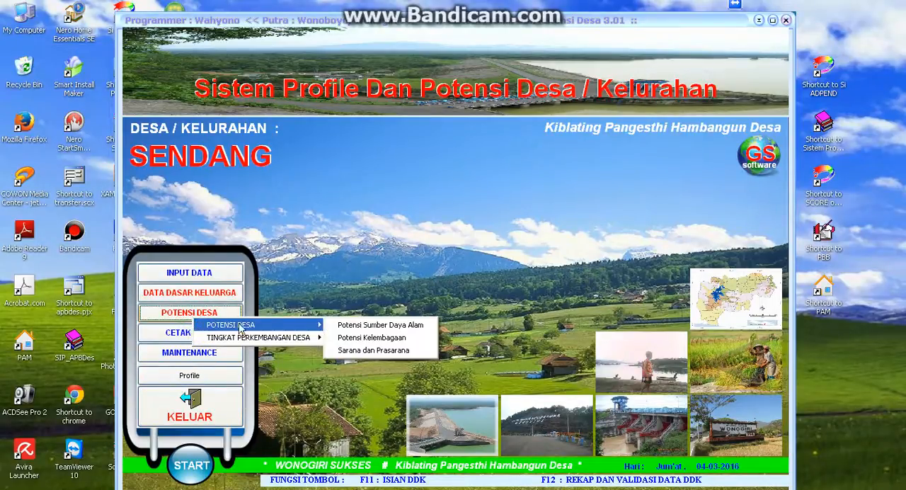
click(377, 328)
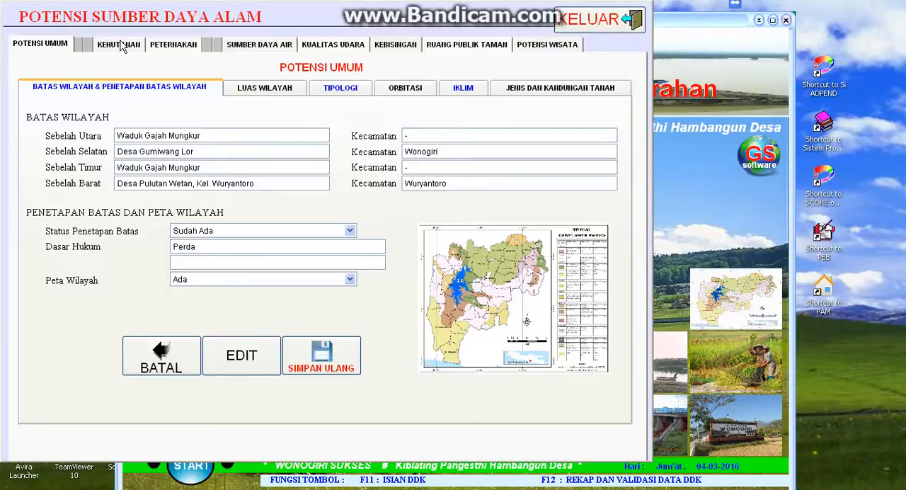
- Bring up the Sumber Daya Air section with its table of water potential and resources
click(170, 49)
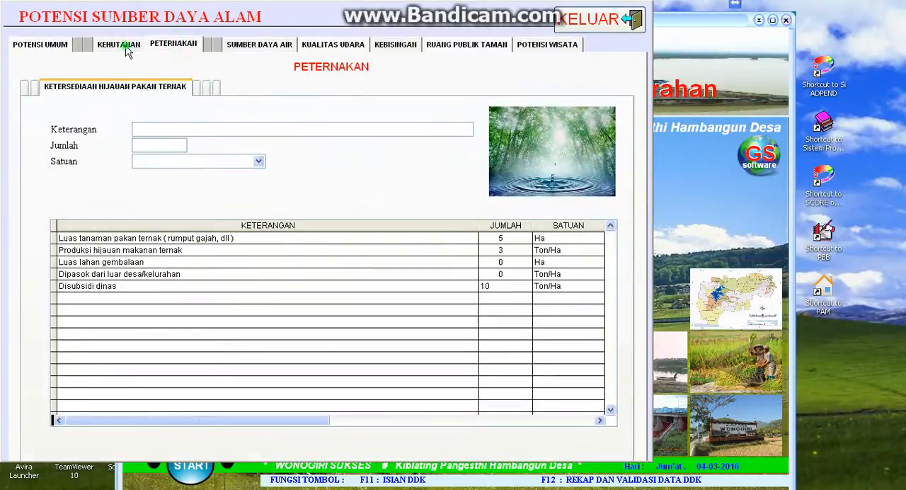
click(122, 45)
click(159, 44)
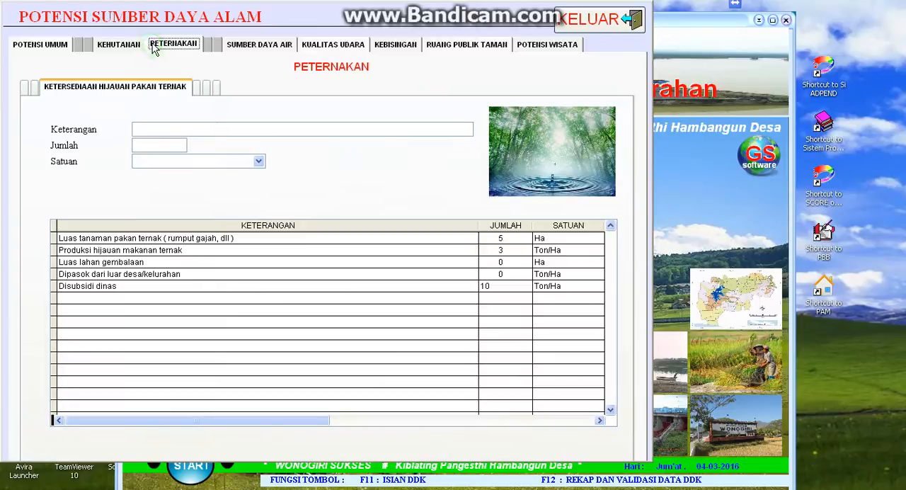
click(247, 45)
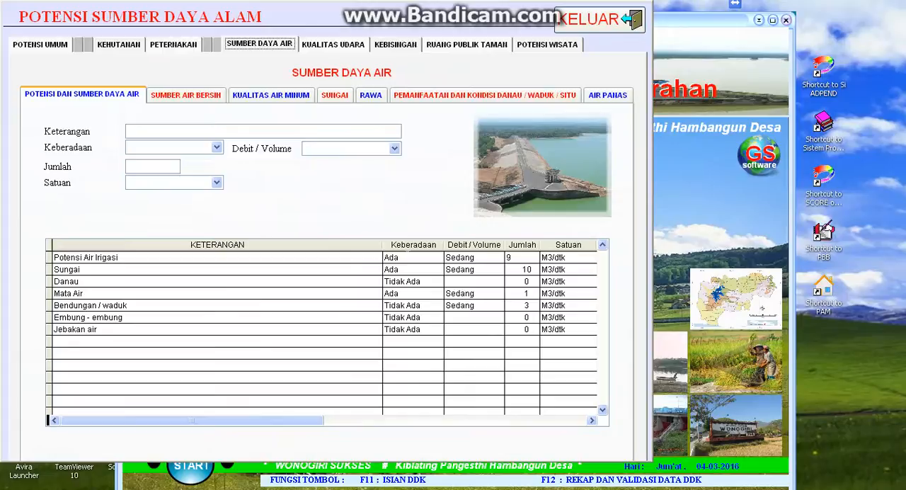
- Switch Keberadaan for Potensi Air Irigasi to Tidak Ada and back to Ada
click(407, 257)
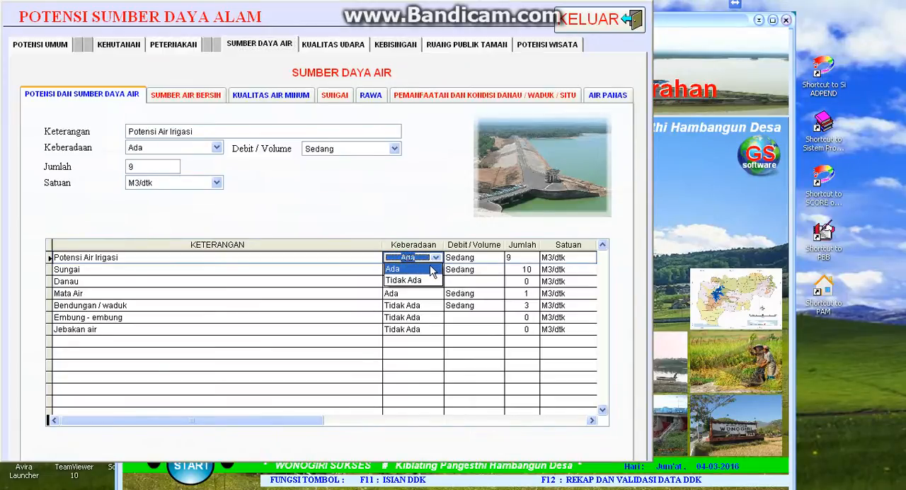
click(427, 280)
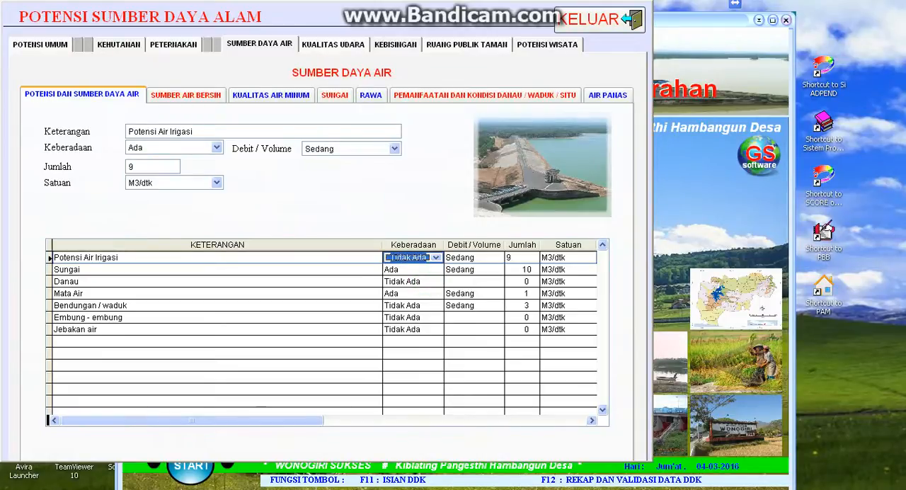
click(453, 257)
click(453, 262)
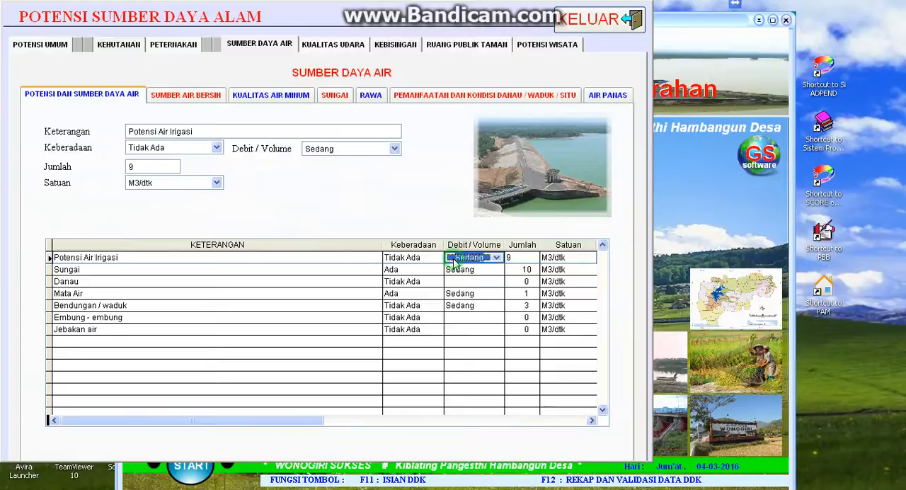
click(418, 257)
click(418, 269)
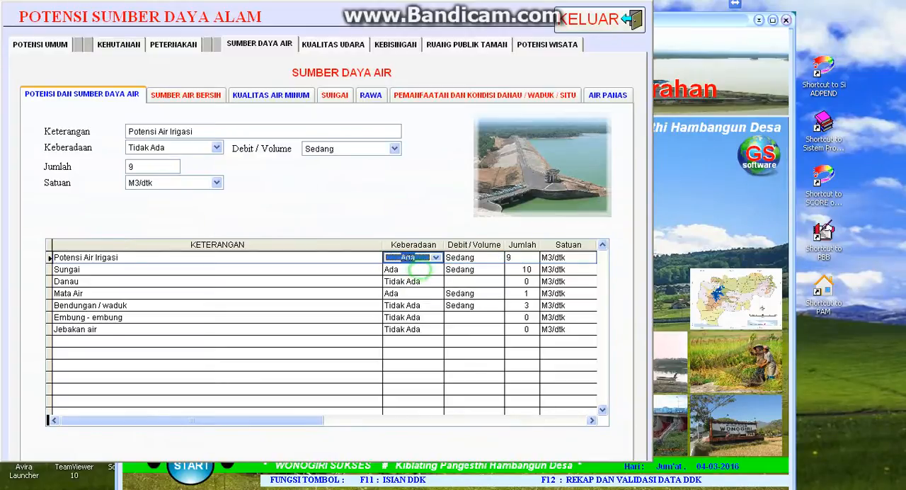
- For Potensi Air Irigasi, set Debit / Volume to Besar and Jumlah to 10
click(464, 258)
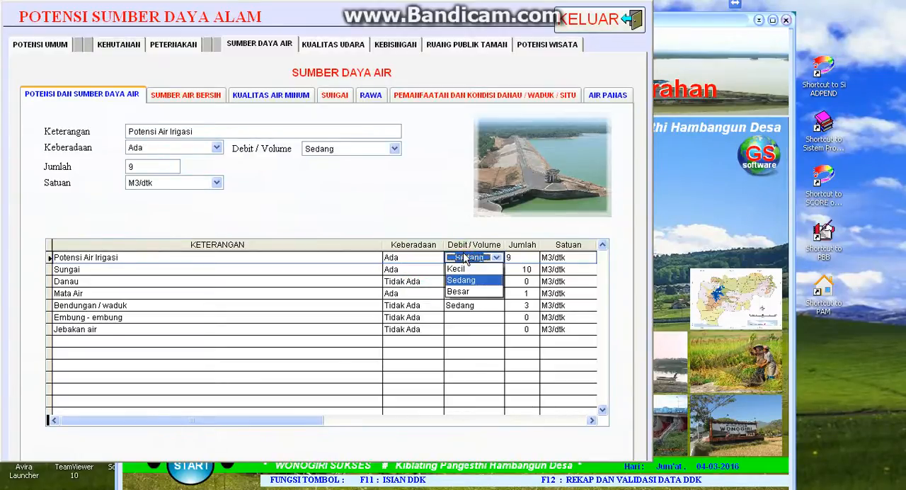
click(473, 292)
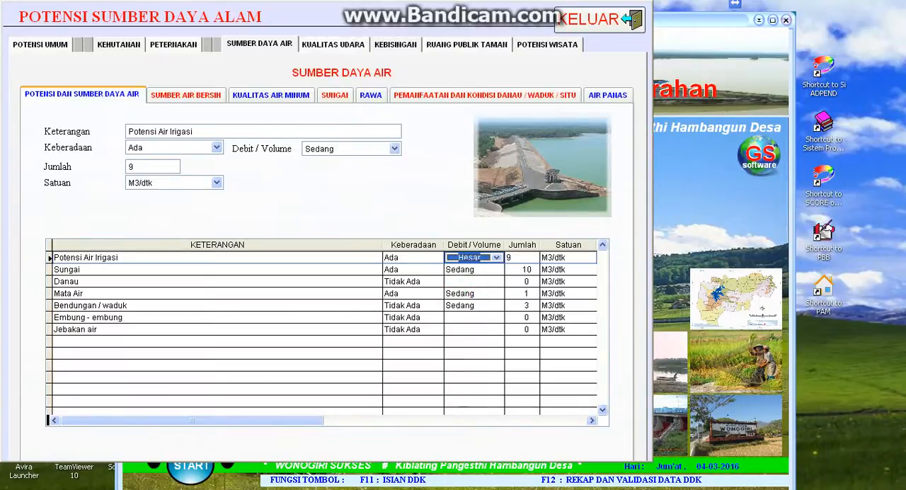
click(535, 257)
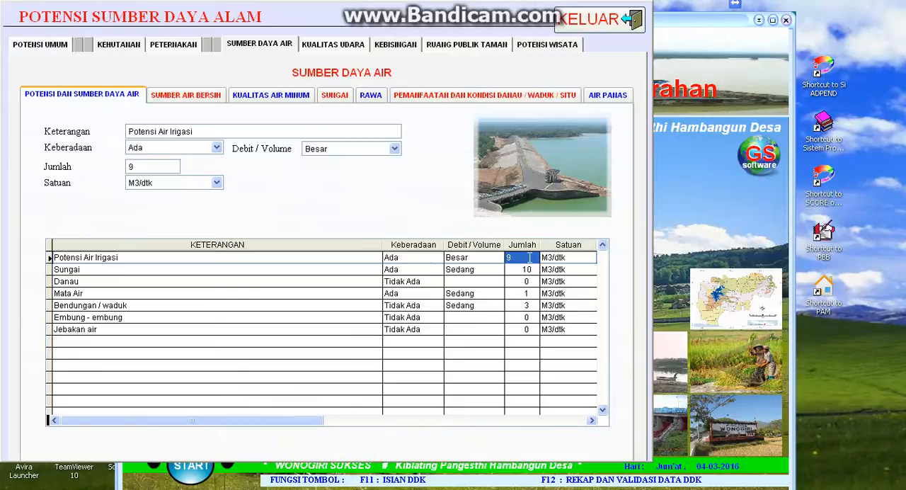
text(10)
- For Sungai in the water potential table, set Debit / Volume to Kecil and Jumlah to 5
click(348, 270)
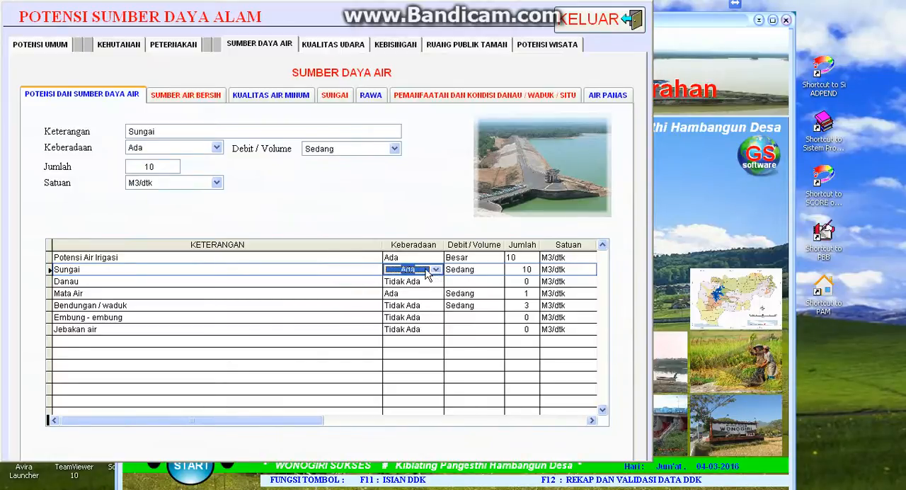
click(469, 270)
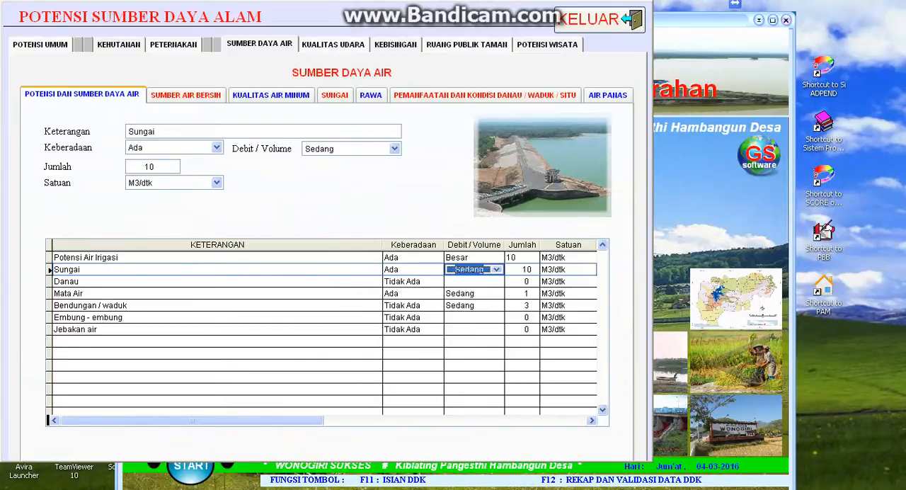
click(481, 270)
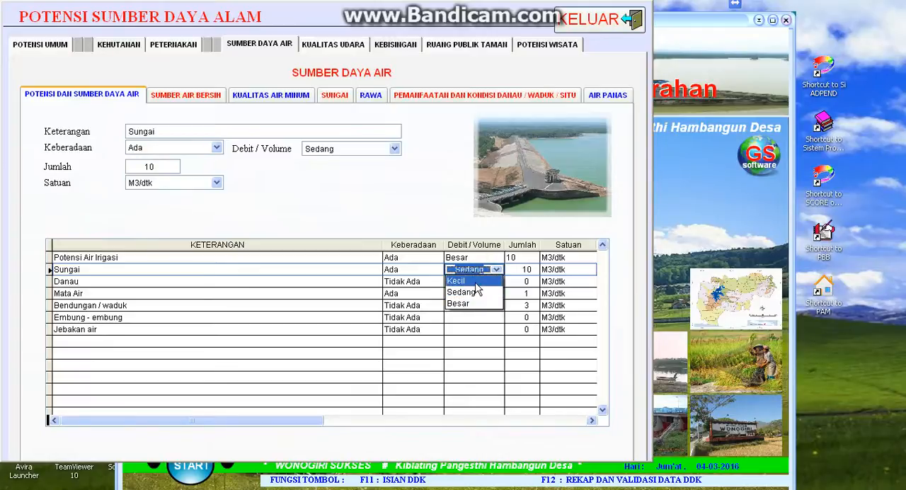
click(469, 281)
click(528, 270)
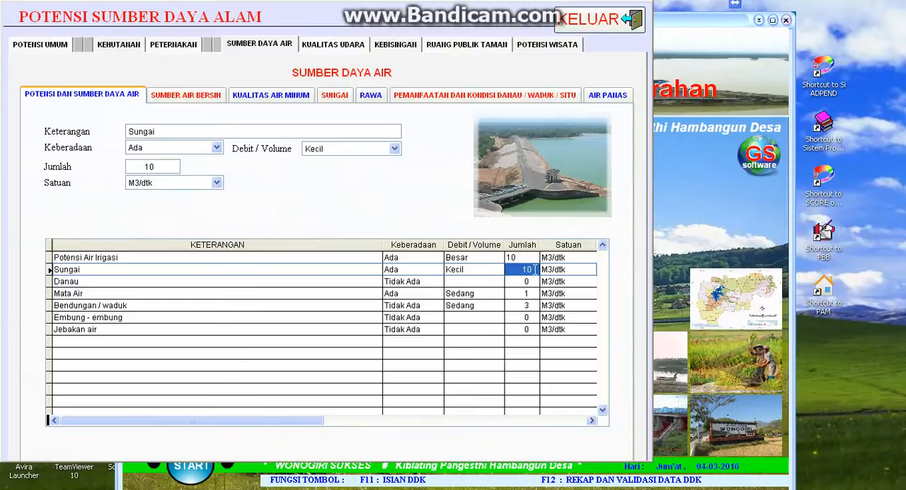
text(5)
key(Return)
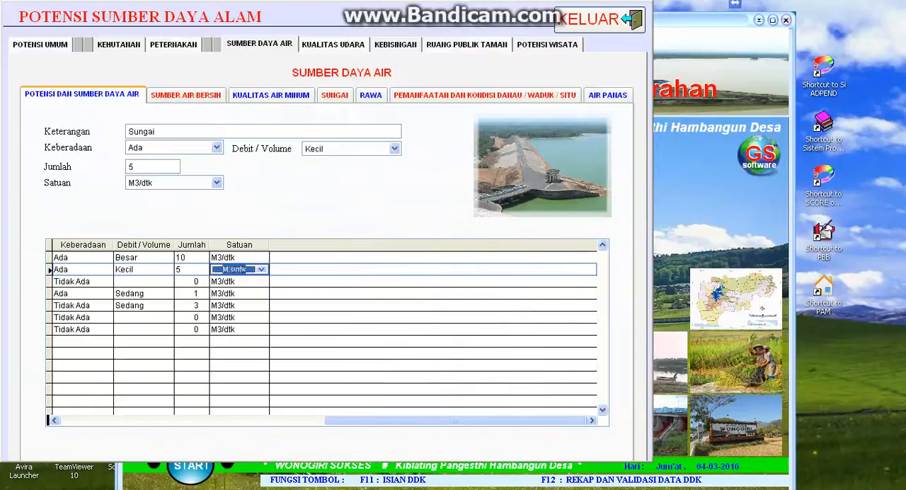
key(Return)
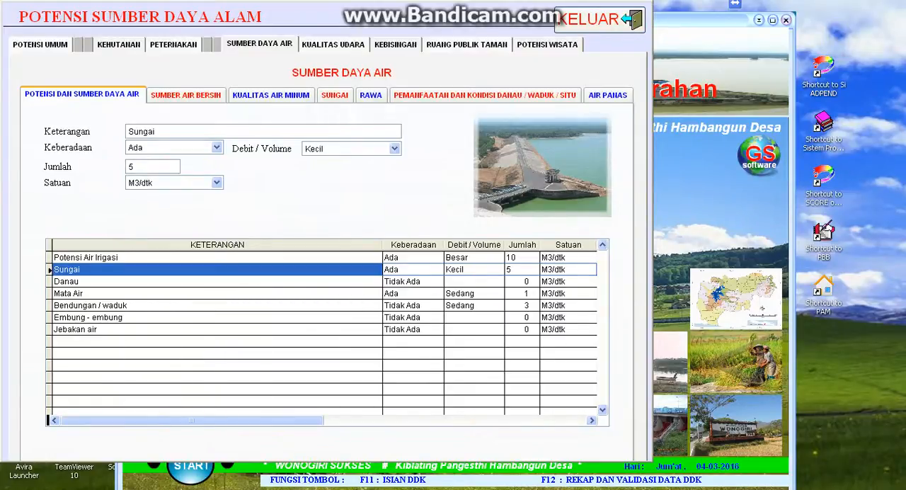
click(348, 281)
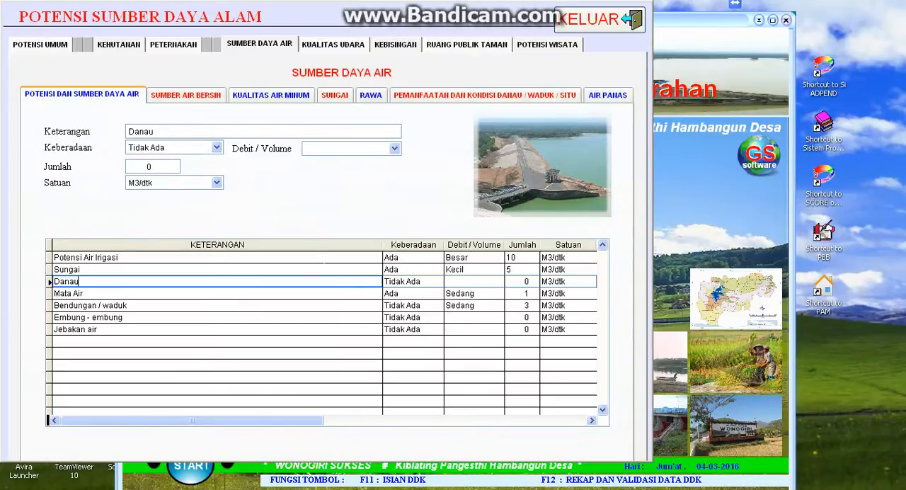
- In the Sumber Air Bersih table, set Mata air to 7 units, 50 KK Pemanfaatan and 0 Rusak
click(176, 101)
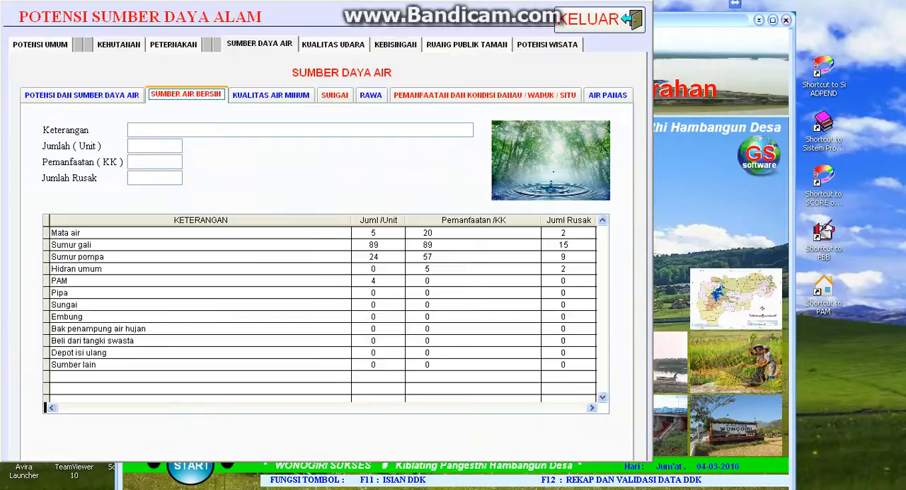
click(364, 233)
click(368, 233)
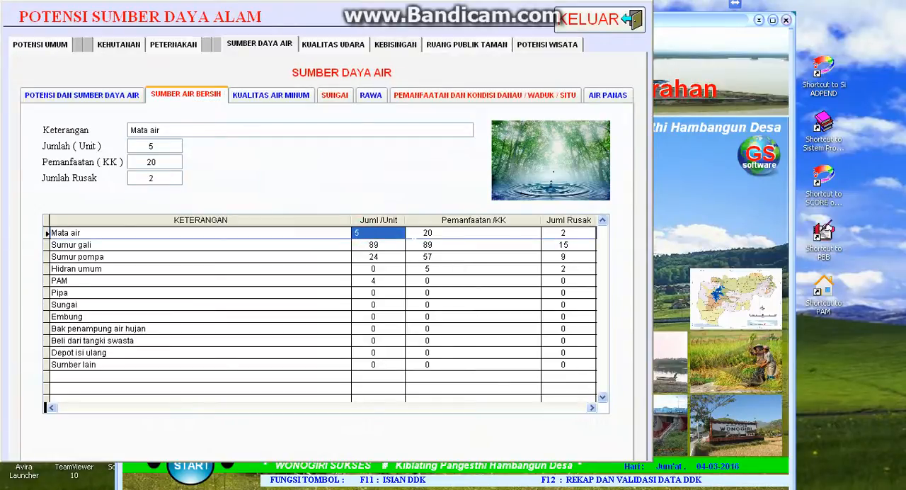
key(BackSpace)
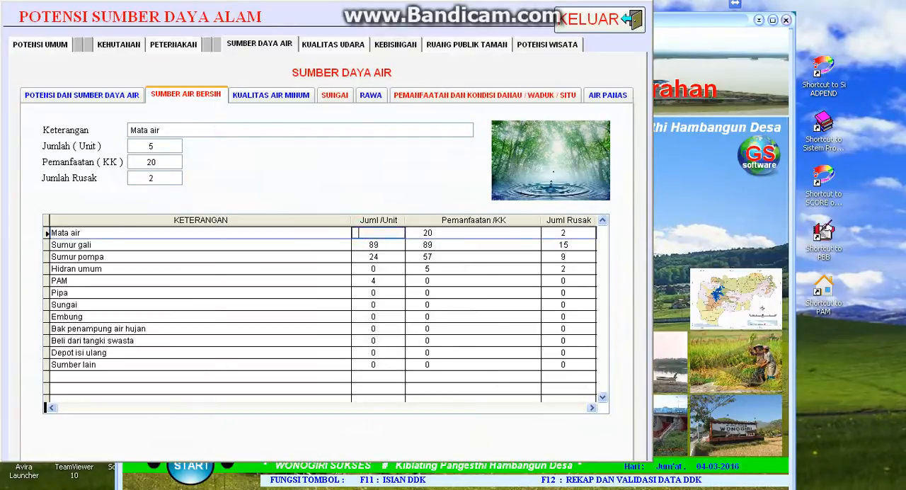
text(7)
key(Return)
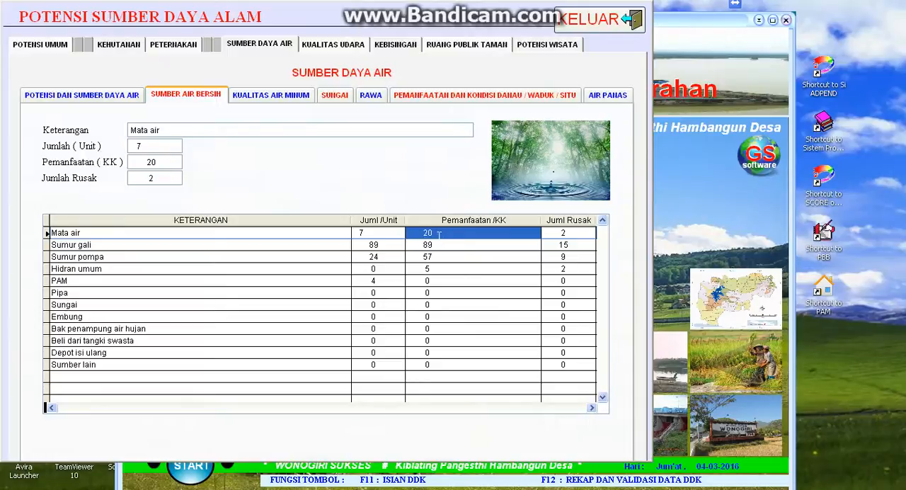
text(50)
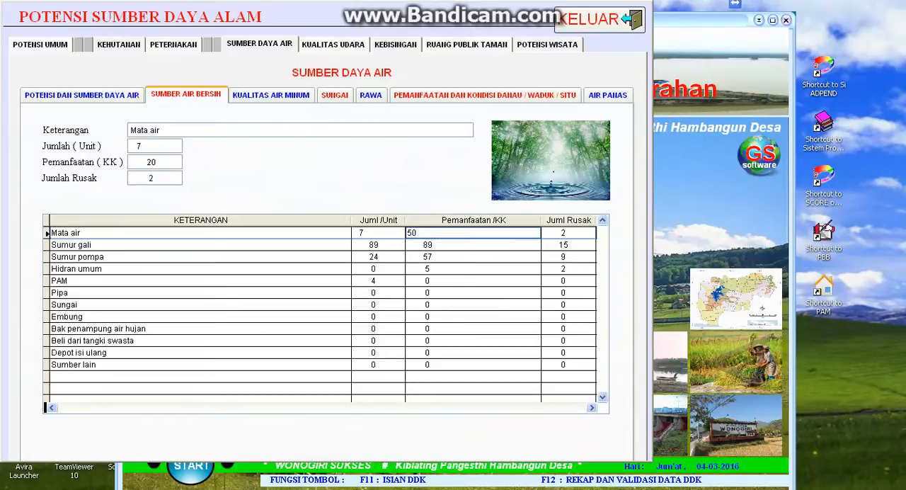
key(Return)
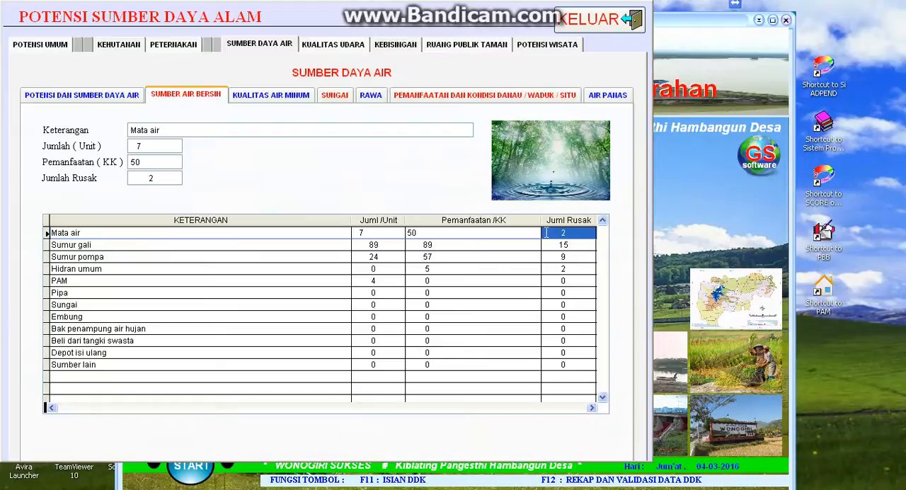
text(0)
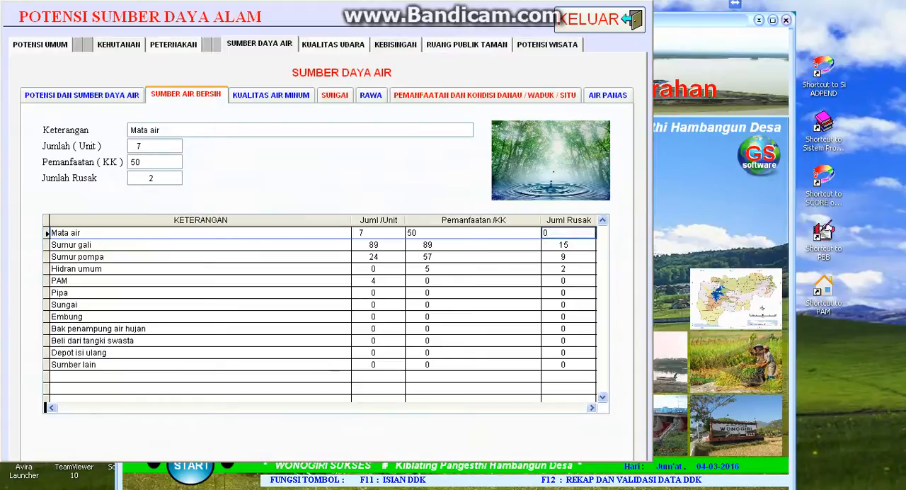
key(Left)
key(Left)
key(Left)
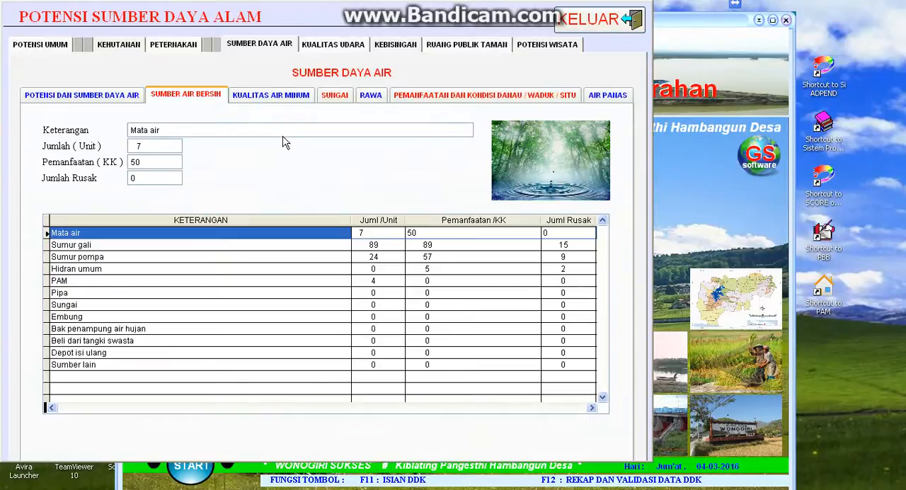
- In the Kualitas Air Minum table, set Hidran umum to Keberadaan Ada, Jumlah 8 and Rusak 1
click(275, 99)
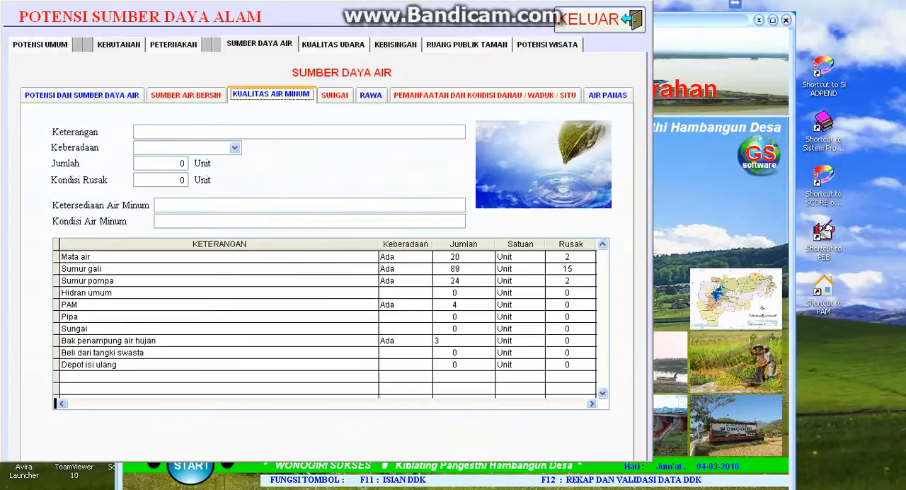
click(397, 293)
click(398, 303)
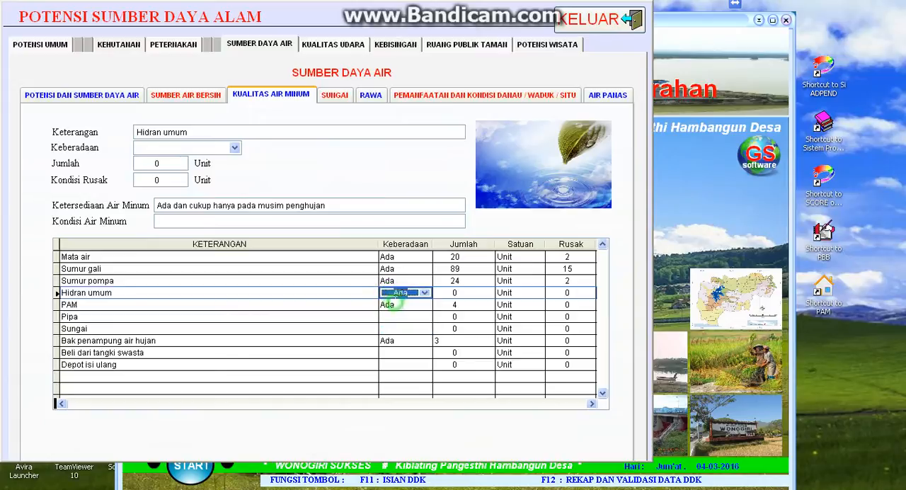
key(Return)
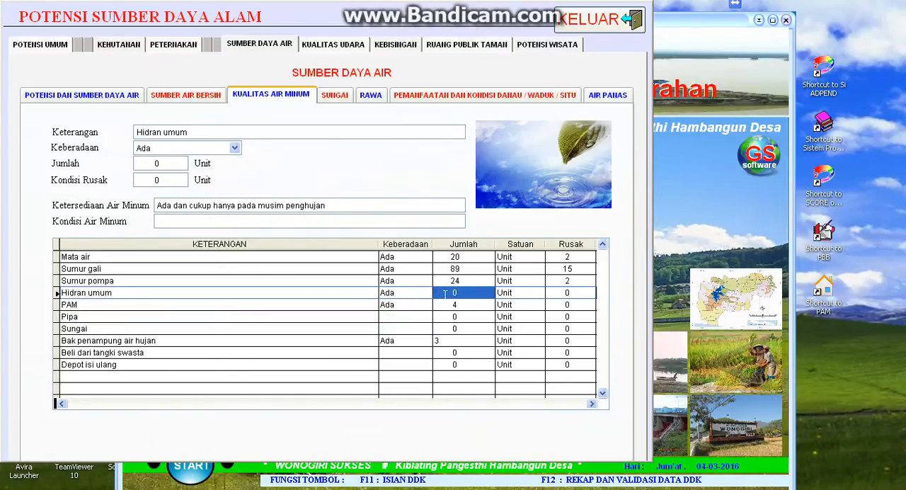
text(8)
key(Tab)
key(Tab)
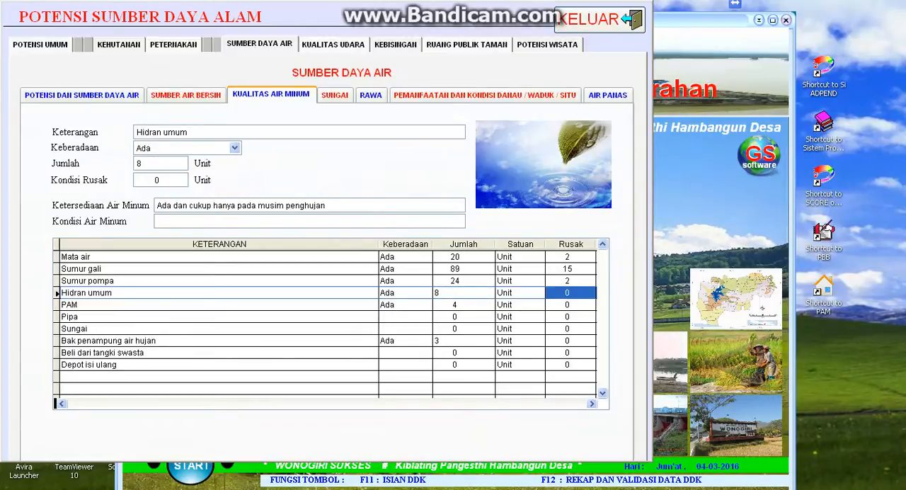
text(1)
key(Return)
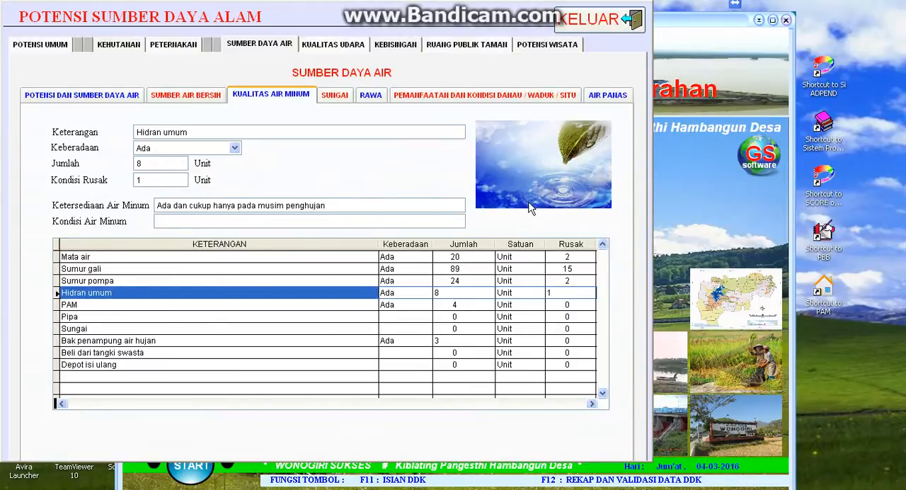
- In the Sungai table, set both Tercemar and Keruh to Tidak for Bengawan Solo
click(336, 97)
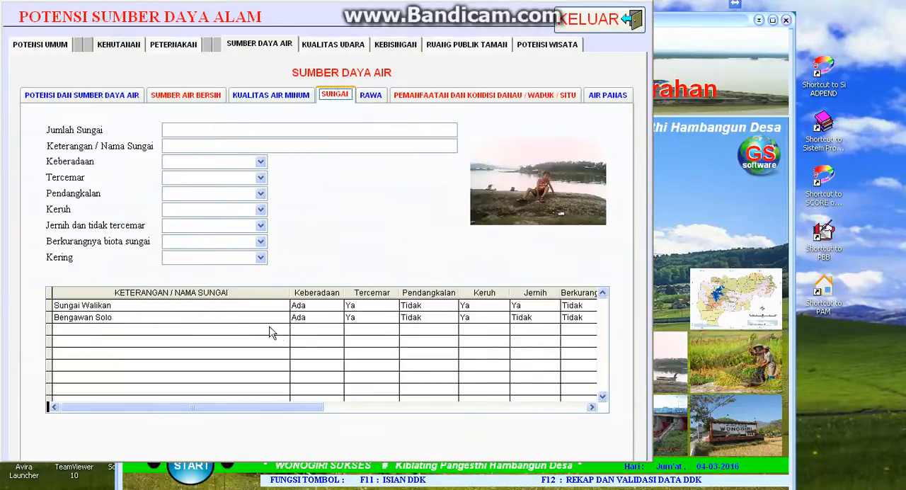
click(373, 318)
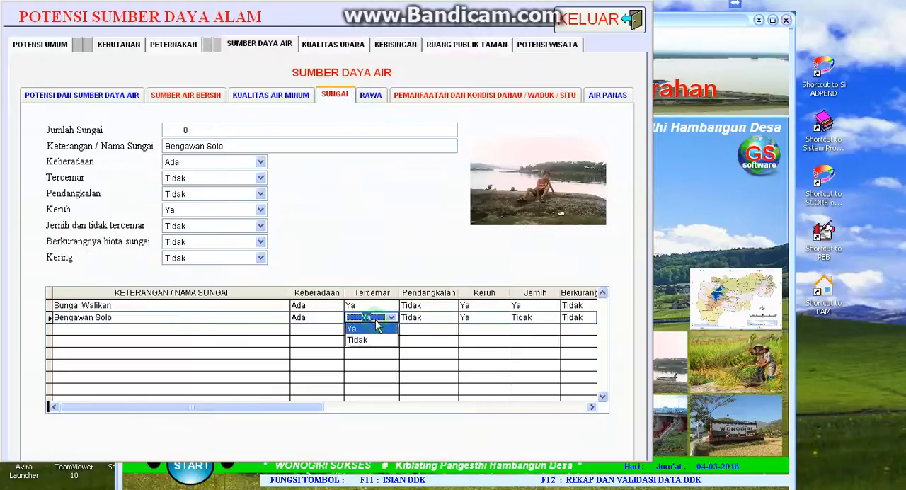
click(374, 339)
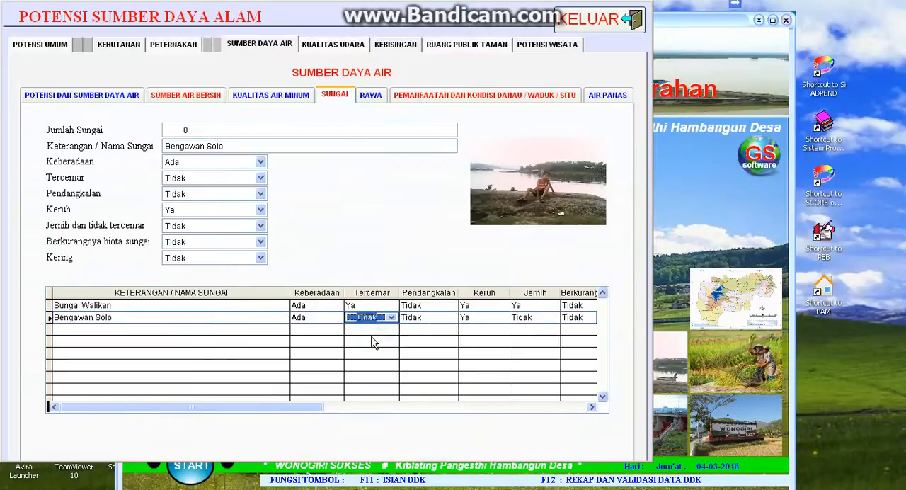
key(Tab)
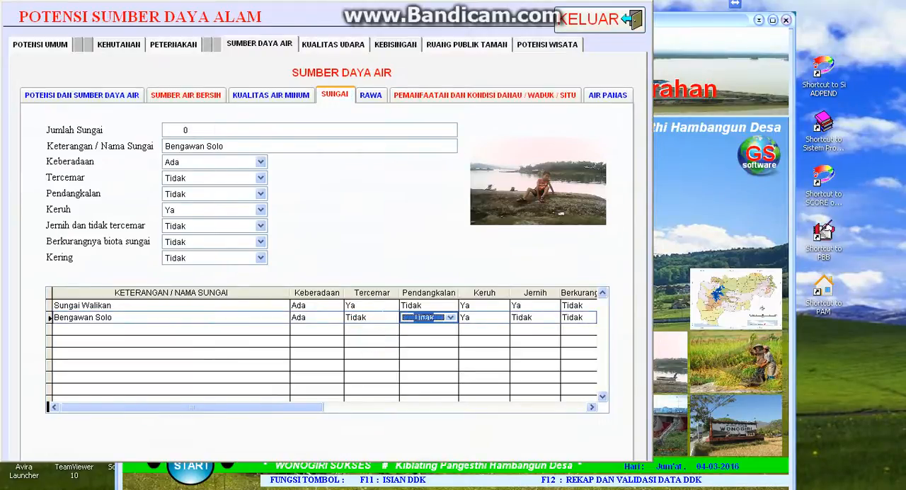
key(Tab)
click(488, 318)
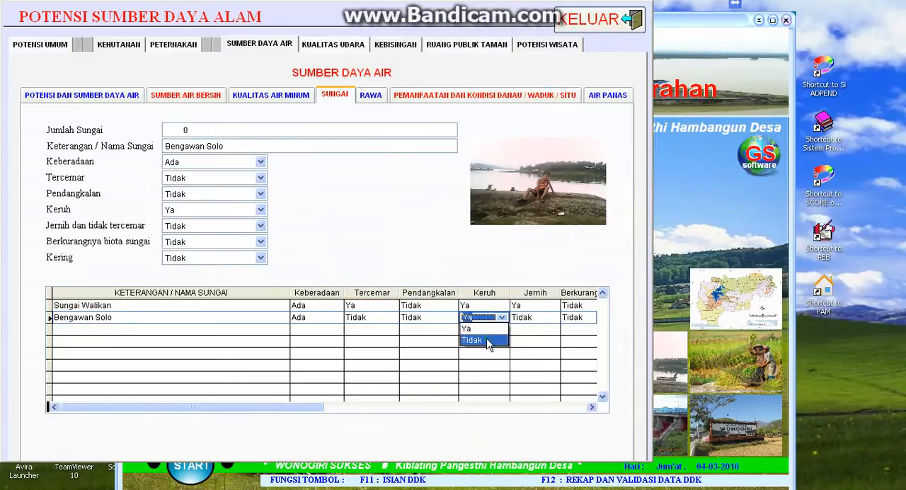
click(492, 340)
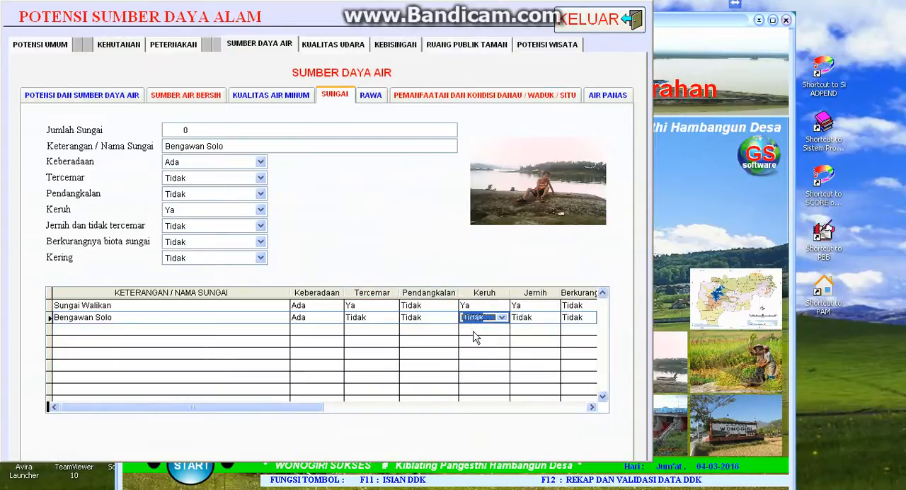
click(592, 407)
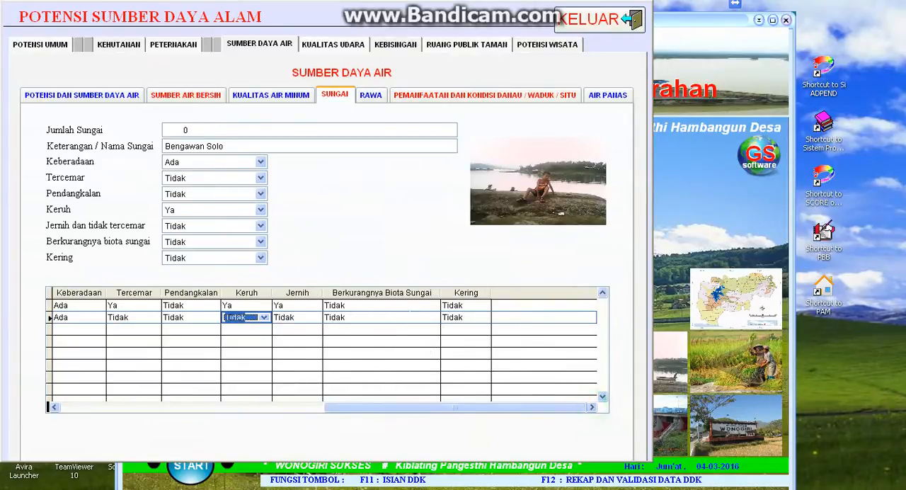
drag(363, 412, 198, 415)
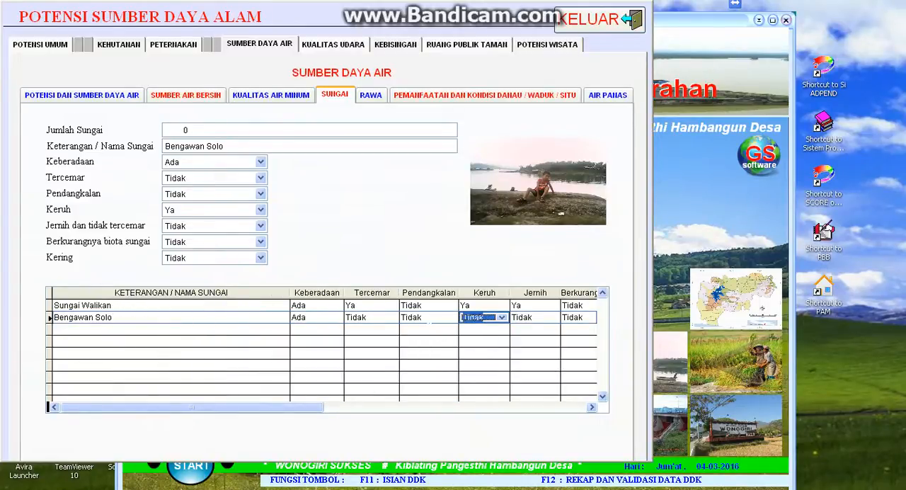
- In the Rawa table, set Luas rawa to Keberadaan Ya and Jumlah 2
click(373, 100)
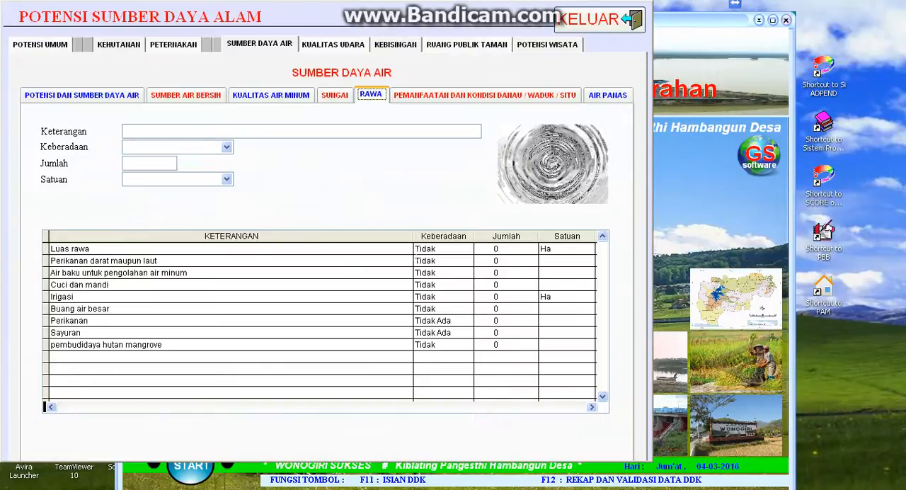
click(421, 249)
click(423, 260)
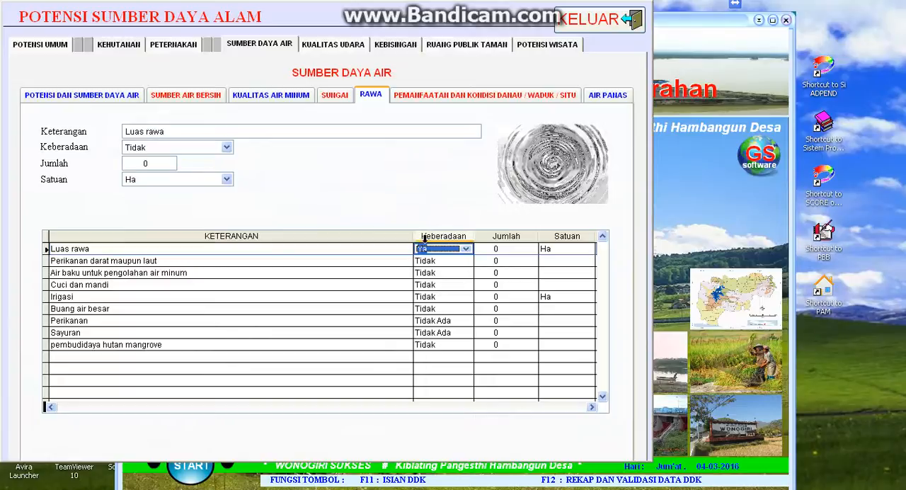
key(Tab)
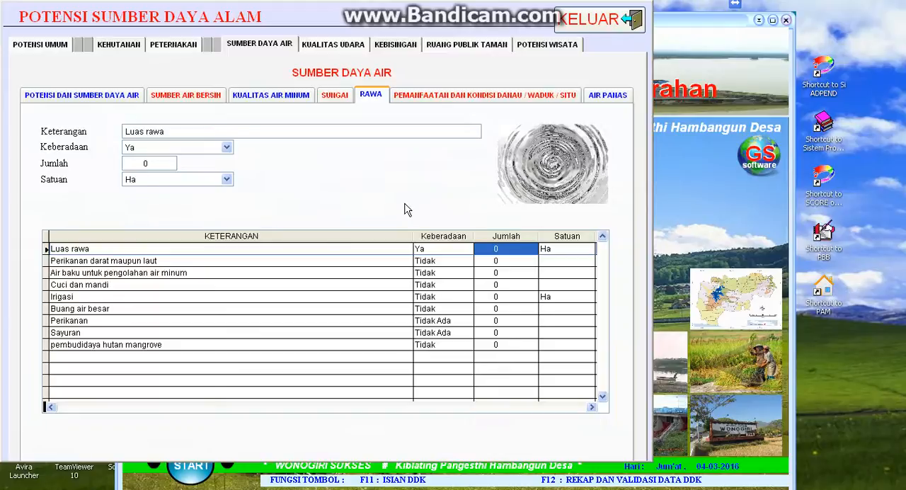
text(2)
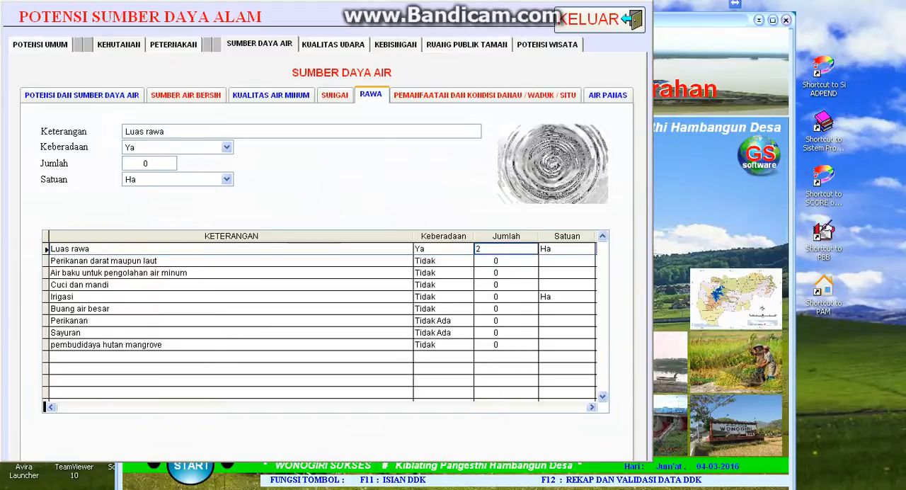
key(Tab)
click(577, 248)
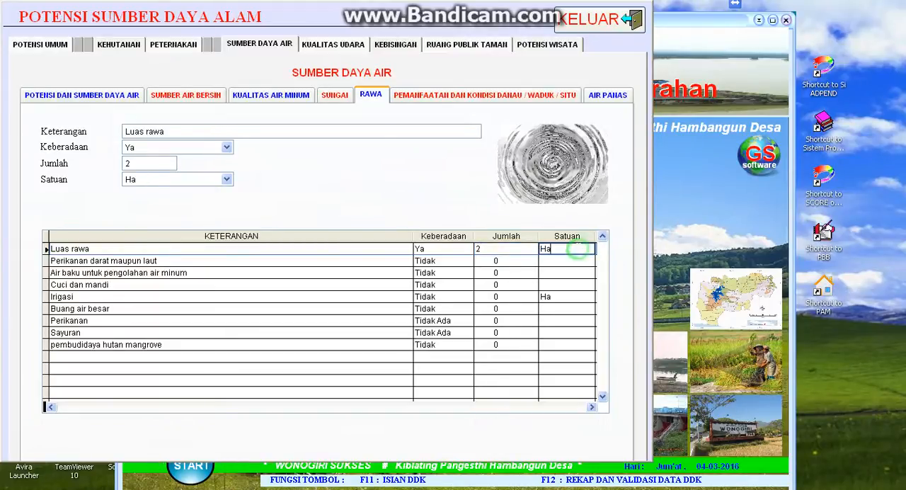
double_click(577, 249)
click(565, 250)
- In the Danau / Waduk / Situ table, set the first Pemanfaatan Perikanan row to Ya with Jumlah 50
click(444, 98)
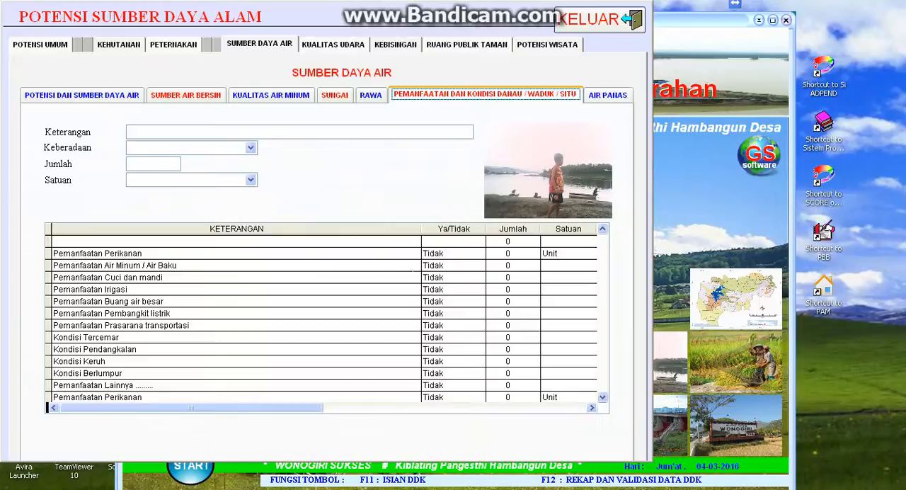
click(448, 254)
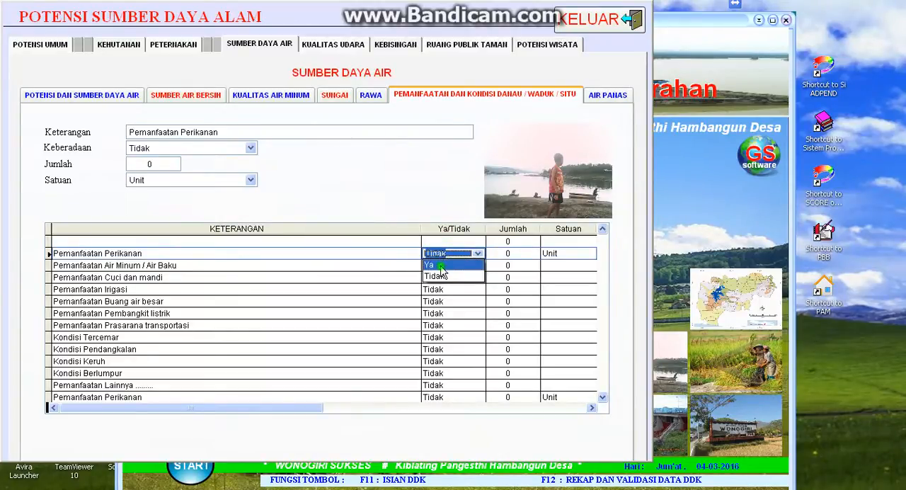
click(443, 266)
click(508, 253)
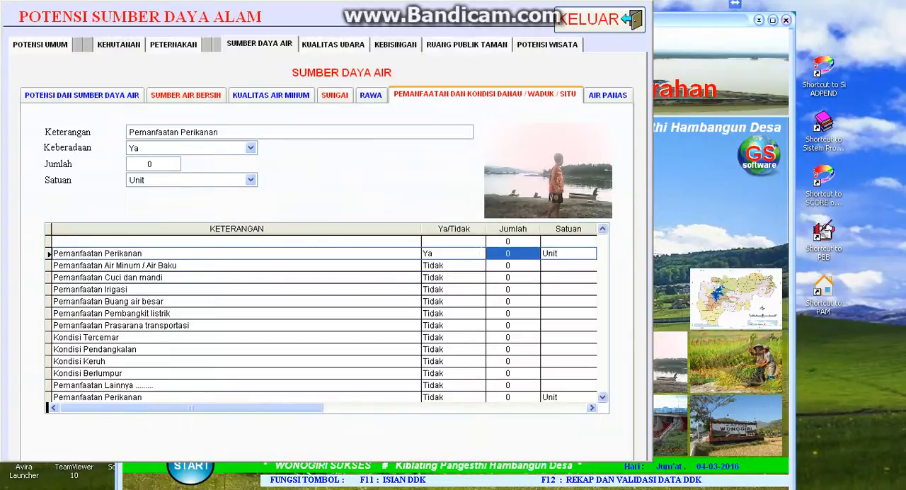
text(50)
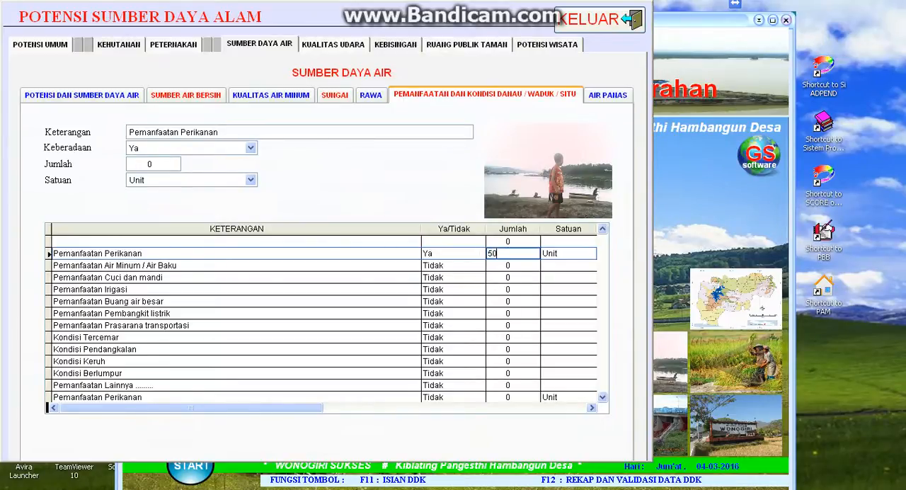
key(Return)
key(Return)
key(Return)
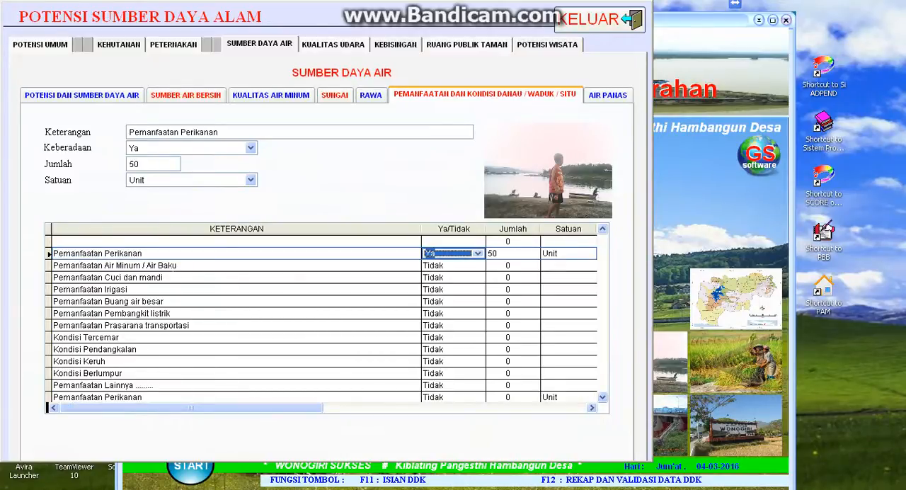
- Set Pemanfaatan Air Minum / Air Baku to Ya, with Jumlah 300 and Satuan Rumah tangga
click(435, 266)
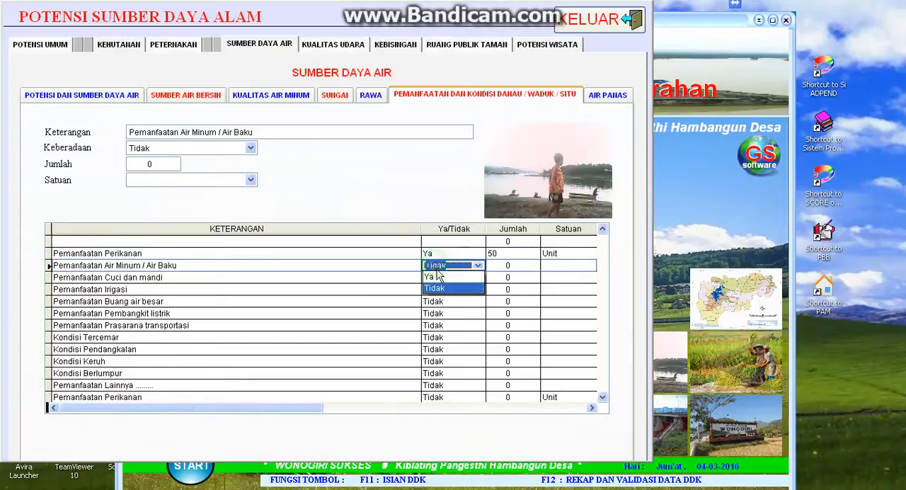
click(437, 276)
key(Return)
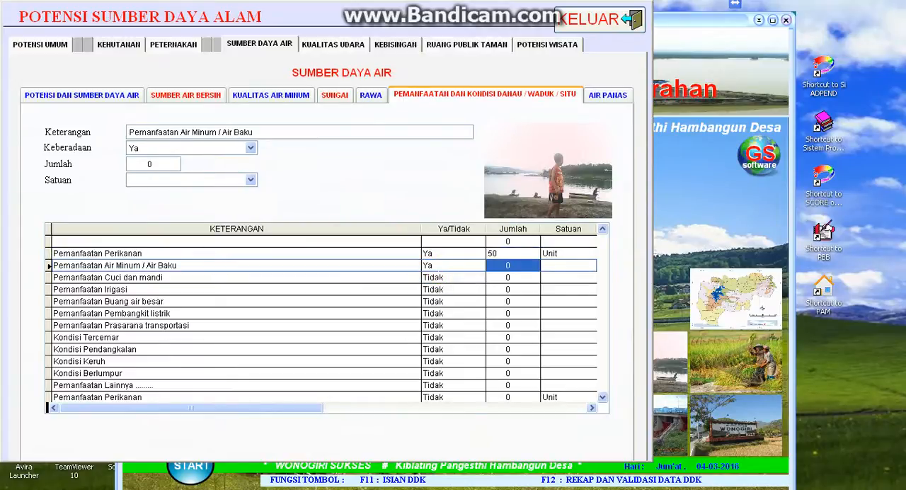
text(300)
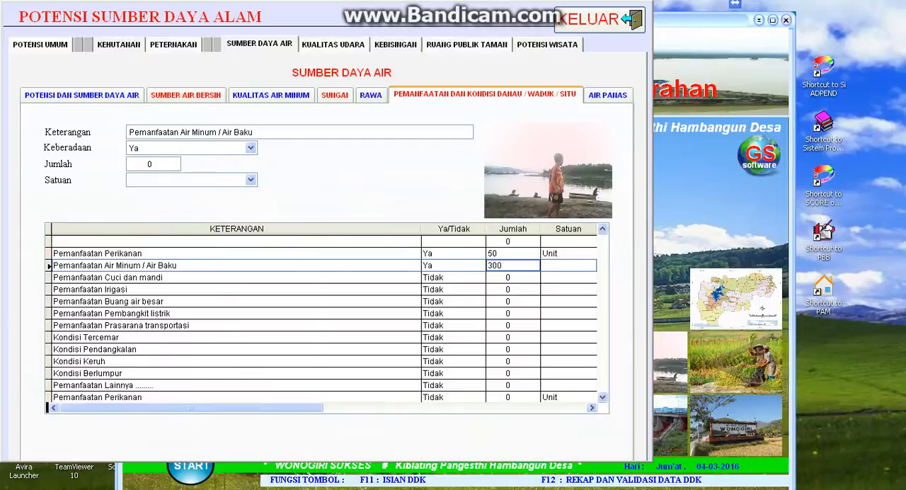
key(Return)
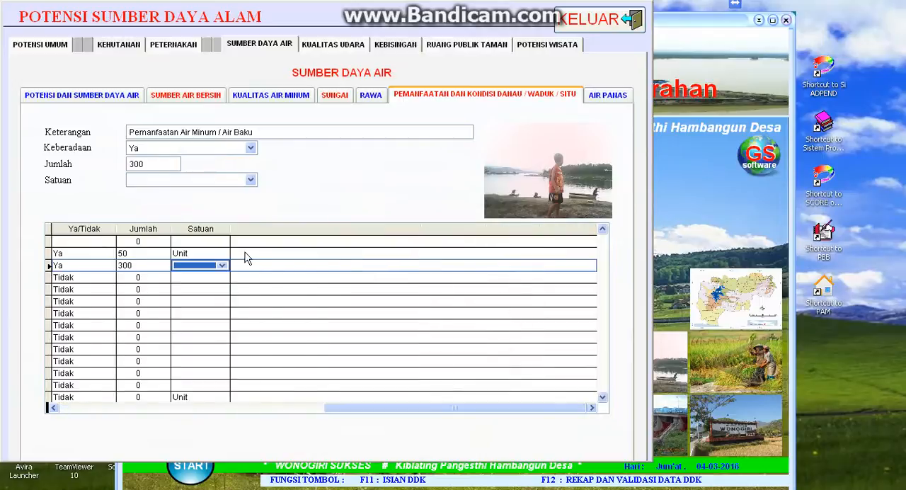
click(223, 266)
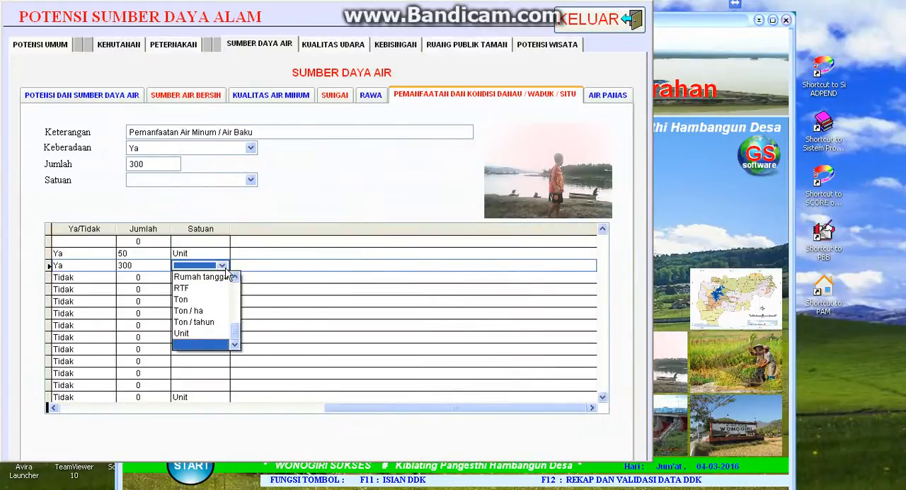
click(223, 276)
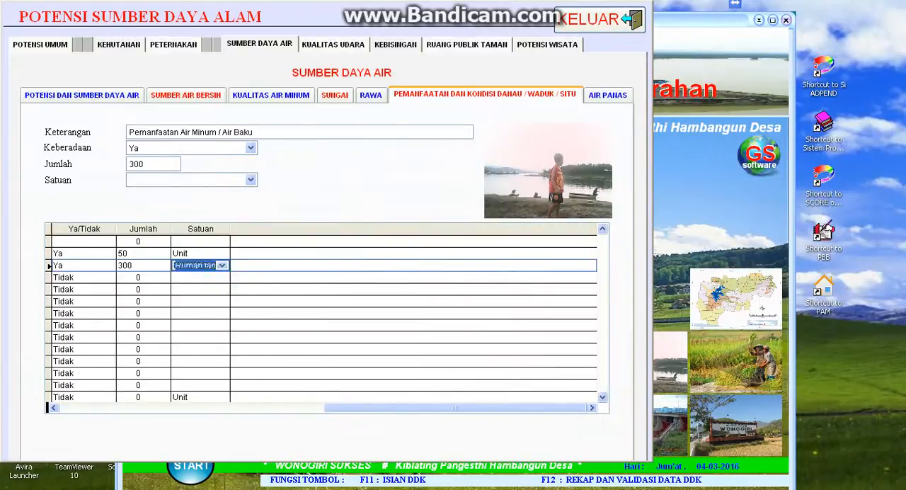
key(Return)
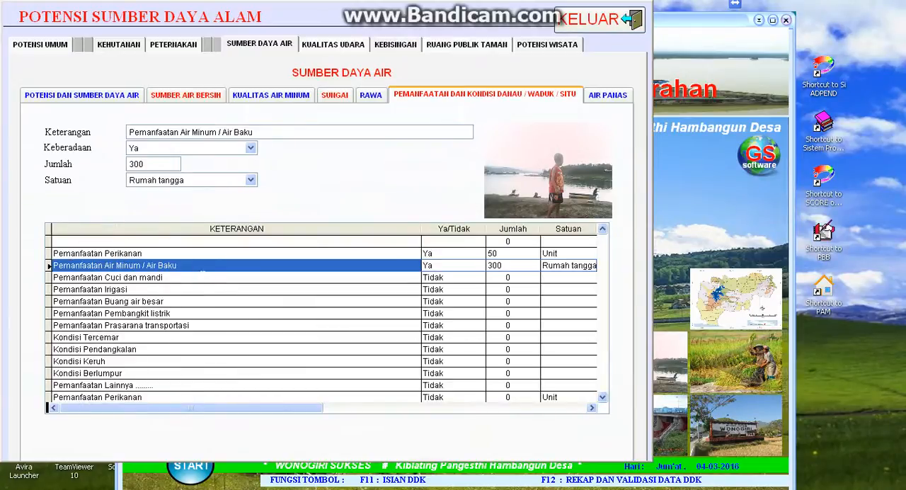
- Set Pemanfaatan Cuci dan mandi to Ya, with Jumlah 1000 and Satuan Rumah tangga
click(202, 276)
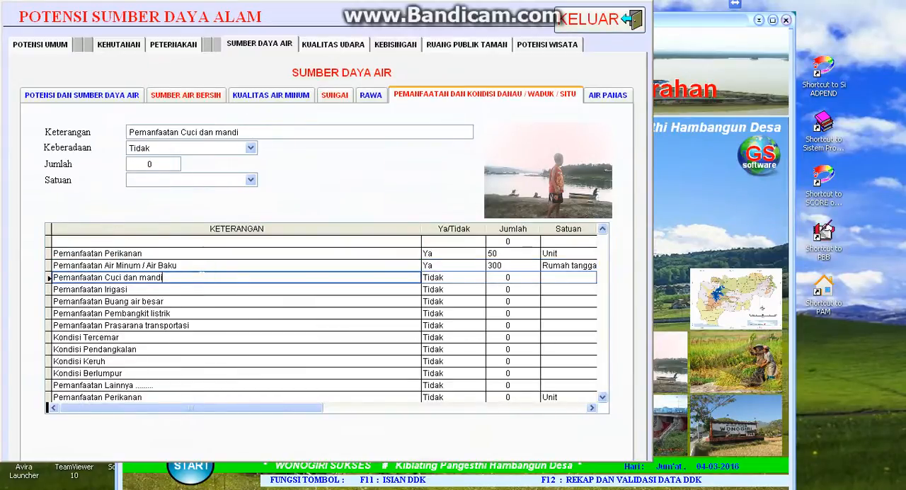
key(Tab)
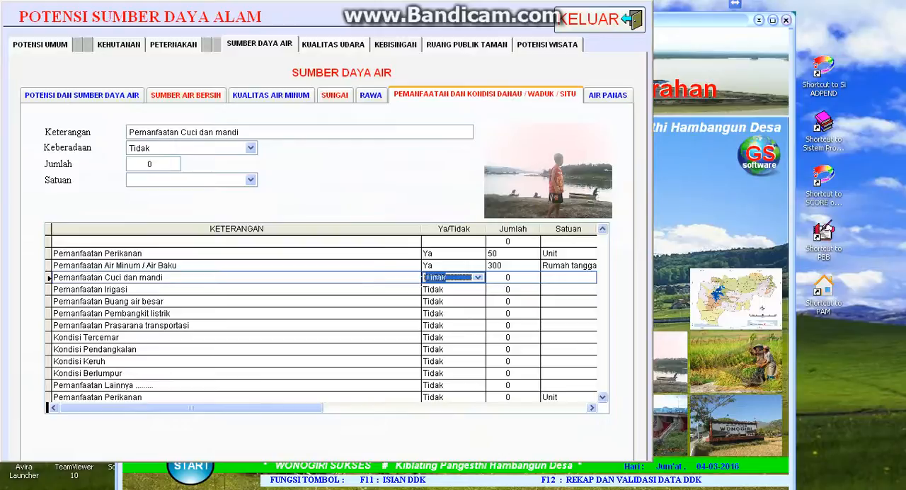
click(427, 278)
click(433, 288)
key(Tab)
text(1000)
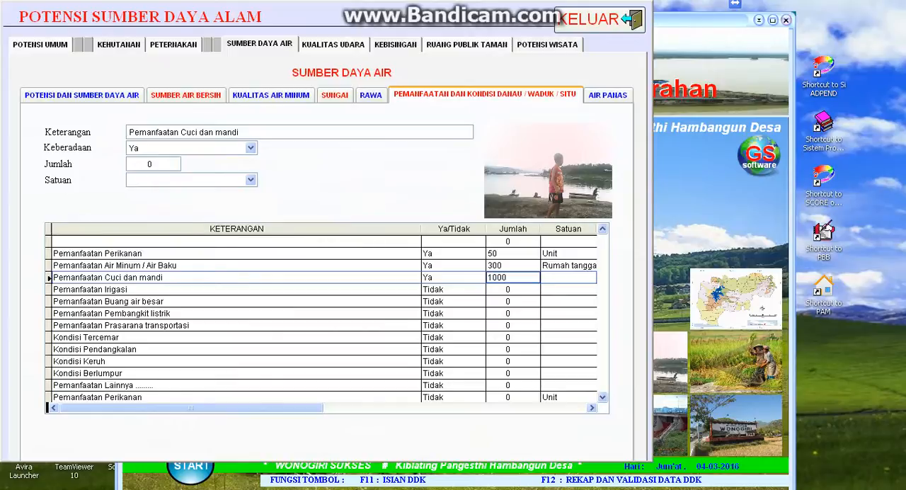
key(Tab)
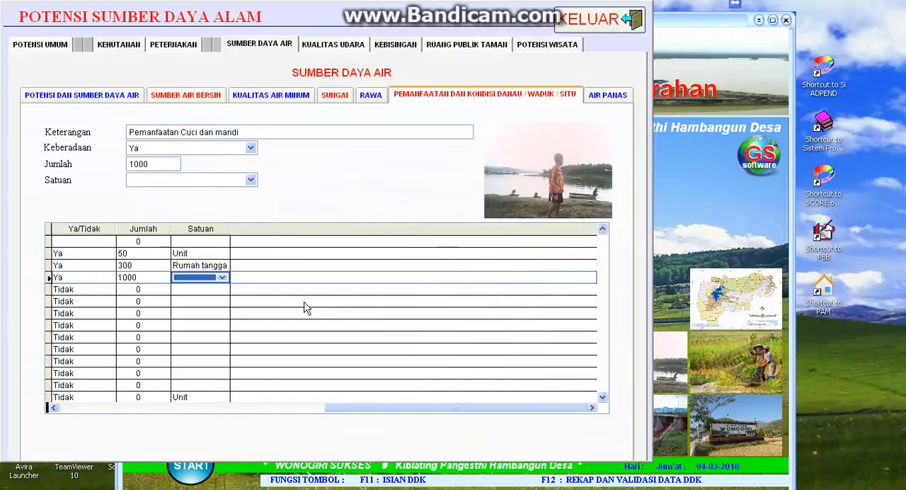
click(222, 278)
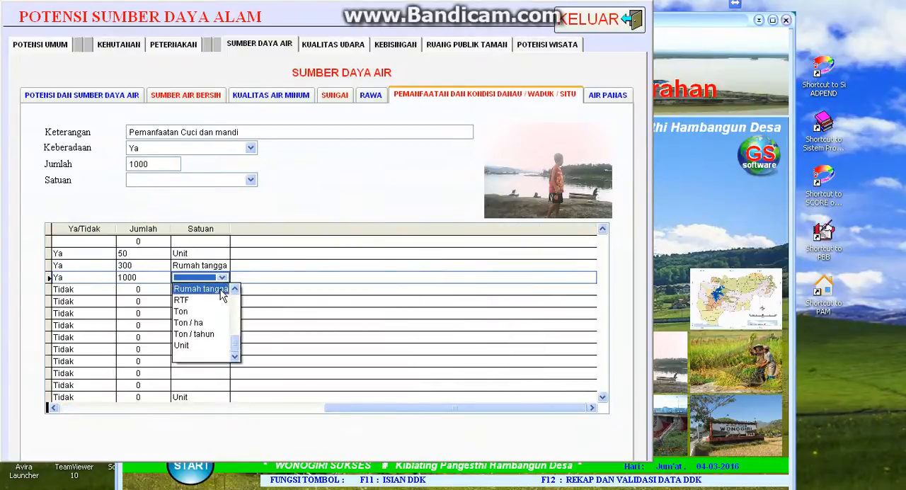
click(205, 289)
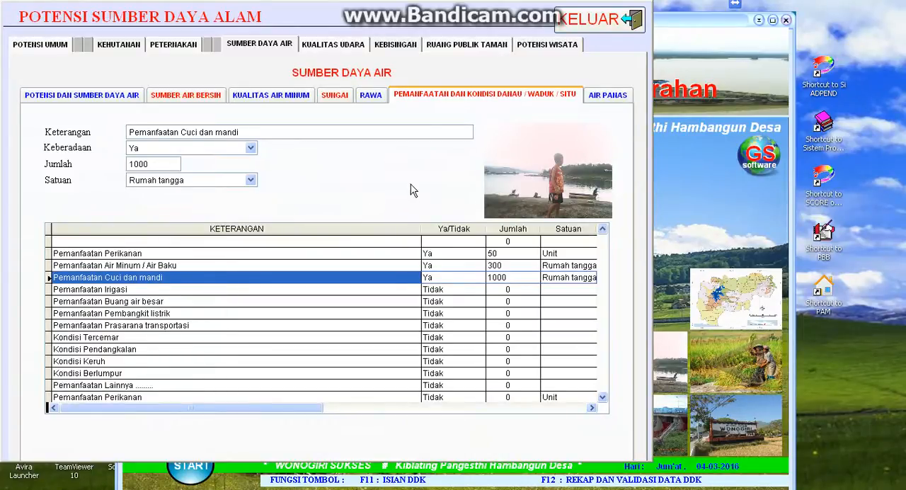
- In the Air Panas table, set the Jumlah of Gunung Berapi to 0
click(599, 99)
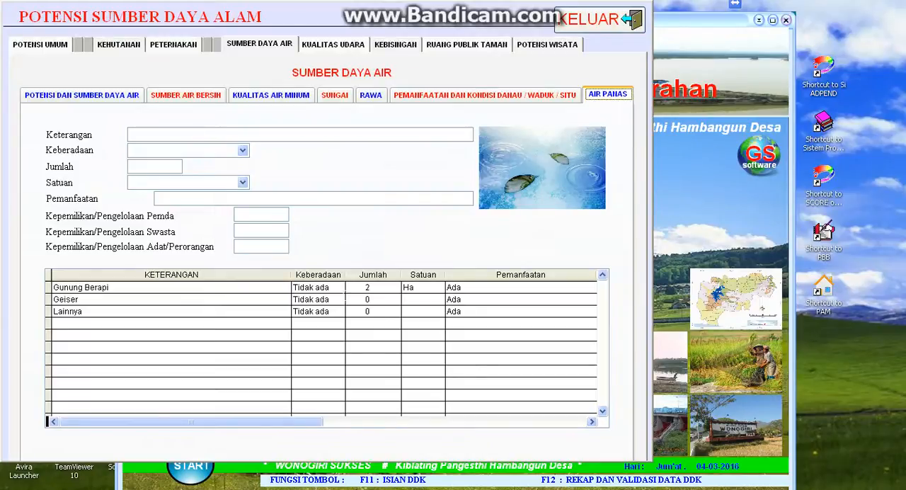
click(364, 288)
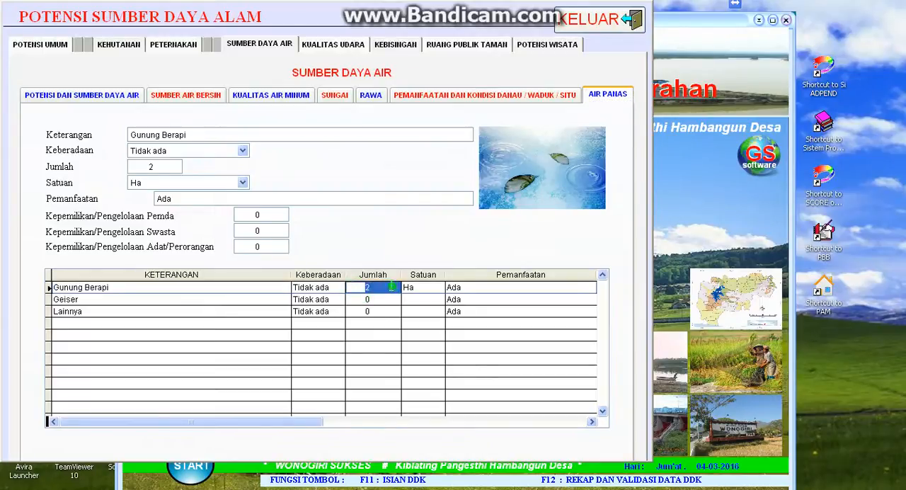
text(0)
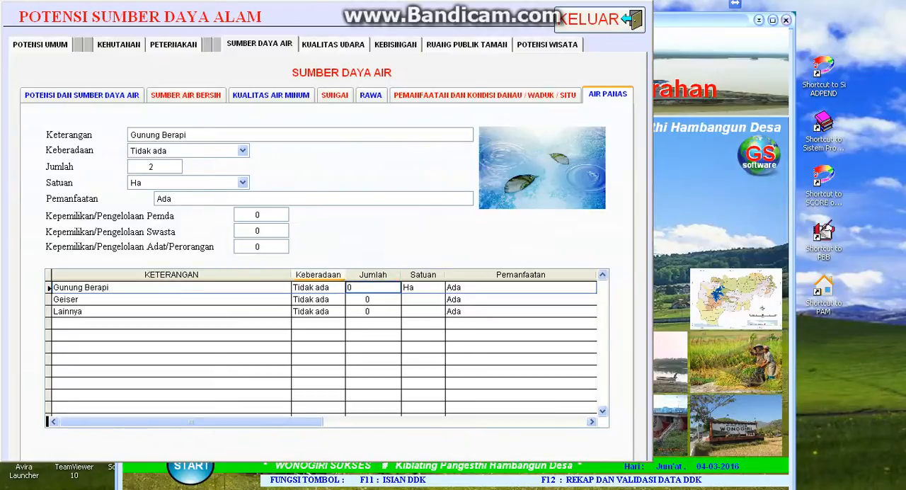
key(Tab)
key(Tab)
key(Tab)
key(Tab)
key(Tab)
key(Tab)
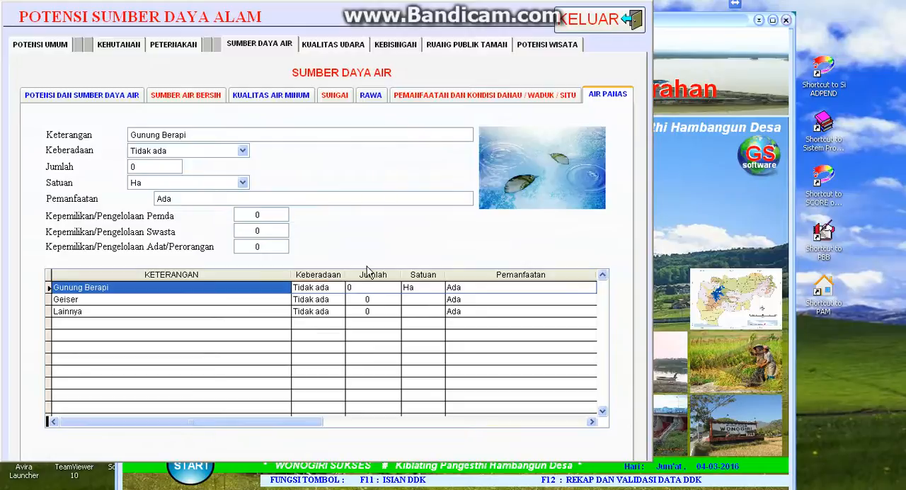
- In the Kualitas Udara table, set the Jumlah of Pabrik (kapur, marmer, dll) to 1 and its Pencemaran to Ada
click(347, 46)
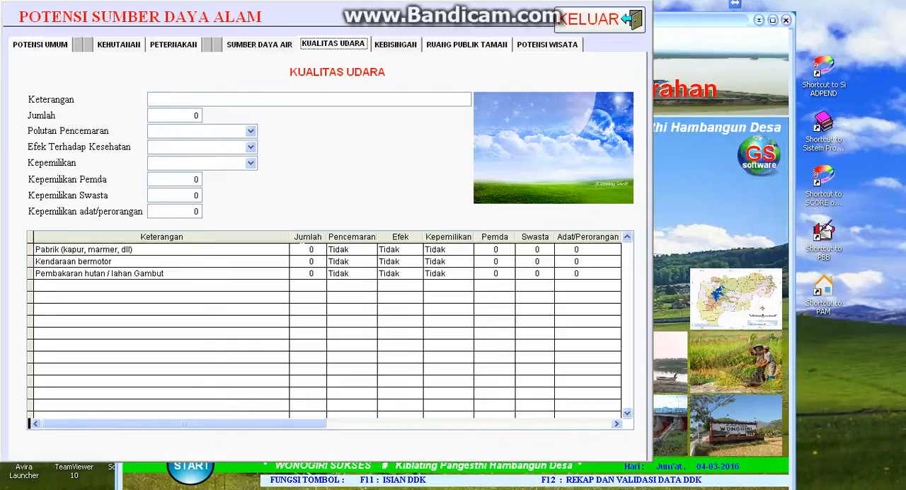
click(302, 249)
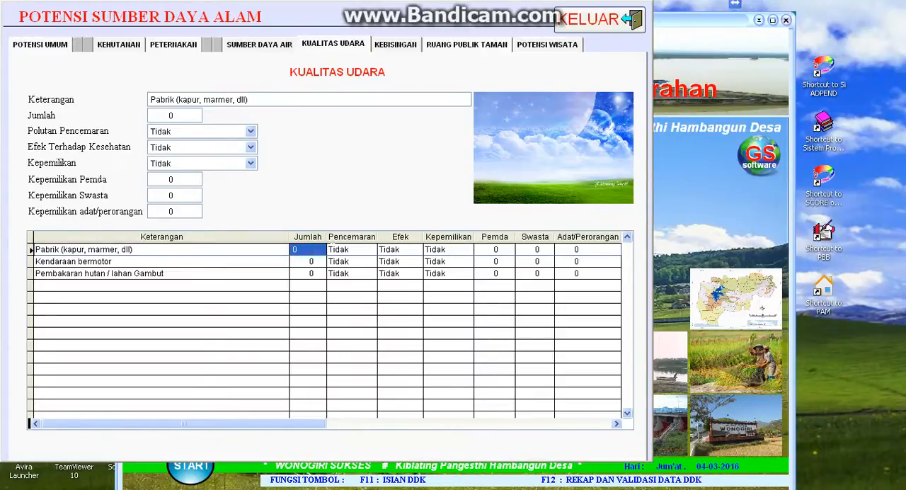
text(1)
key(Tab)
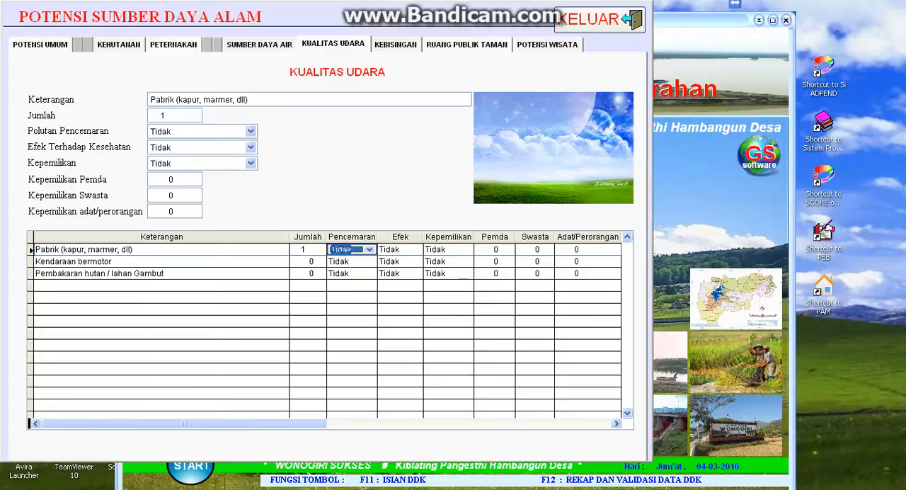
click(368, 249)
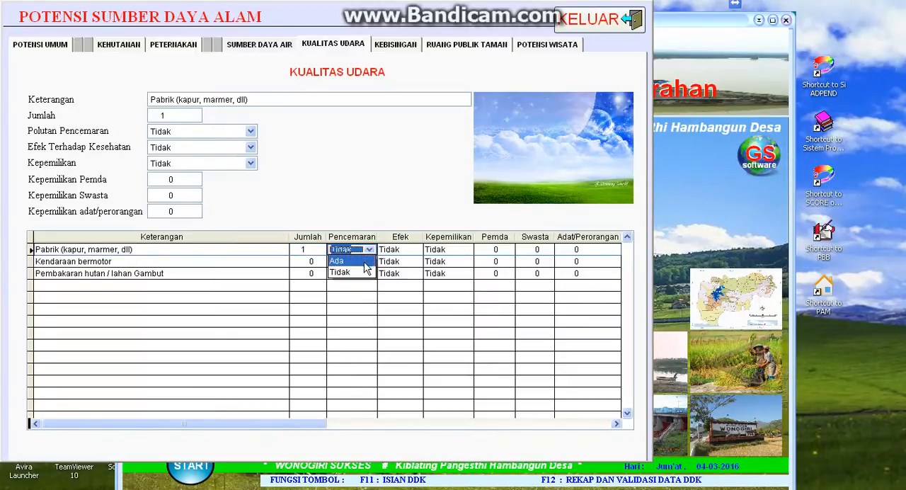
click(365, 262)
key(Tab)
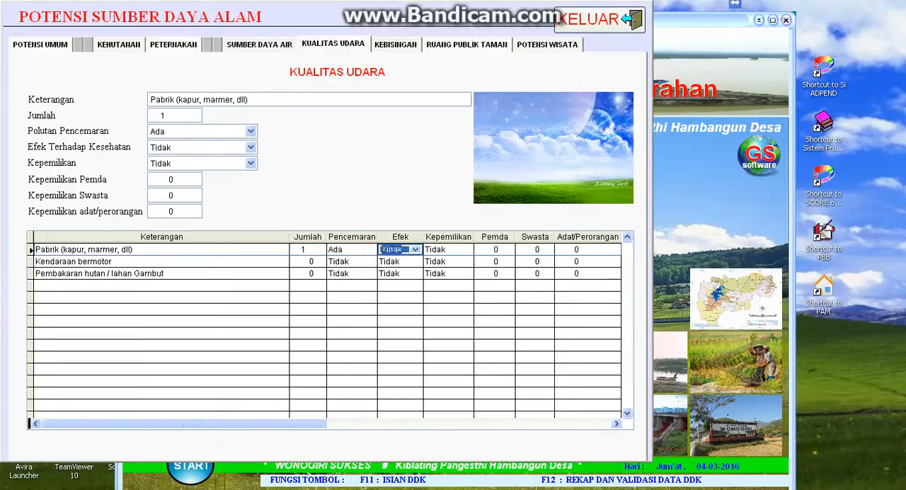
- For the Pabrik row, set Efek and Kepemilikan to Ada and enter 1 for Swasta ownership
click(415, 250)
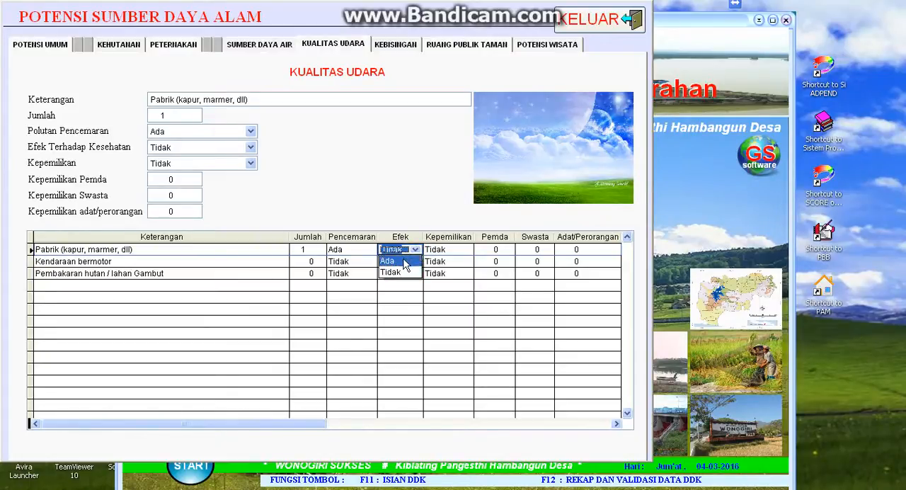
click(406, 262)
key(Return)
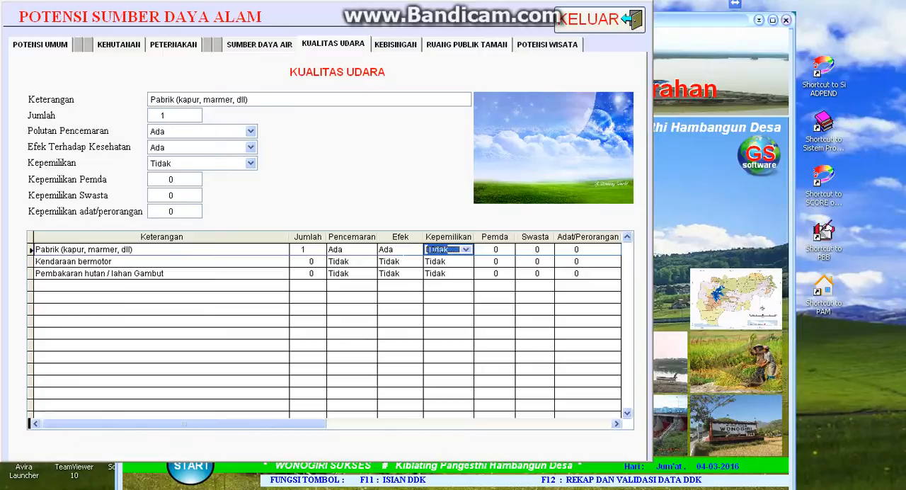
click(466, 250)
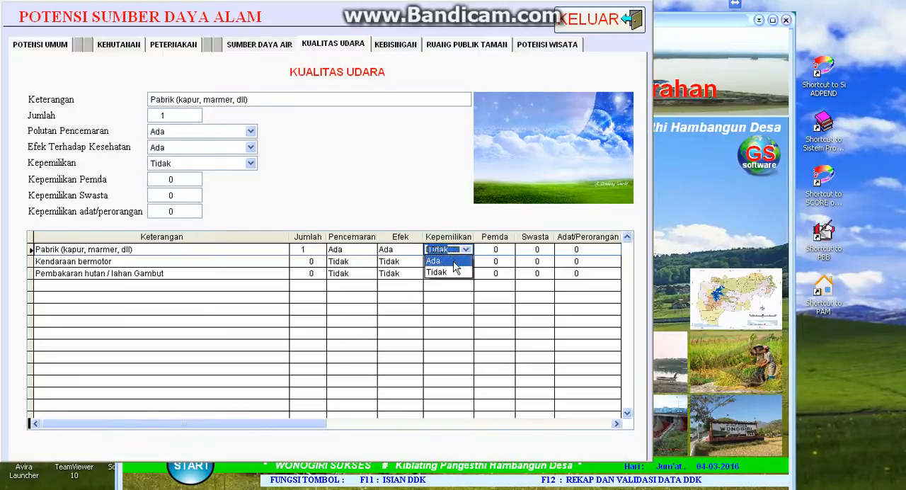
click(453, 261)
key(Return)
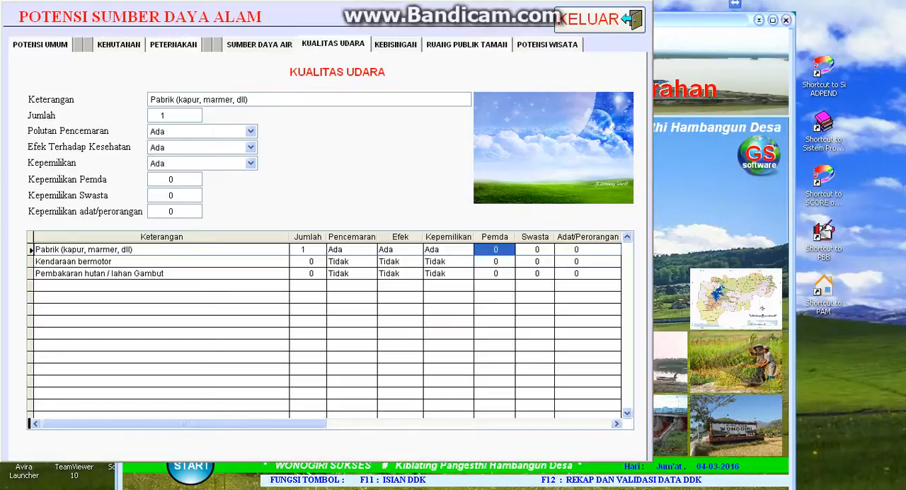
key(Return)
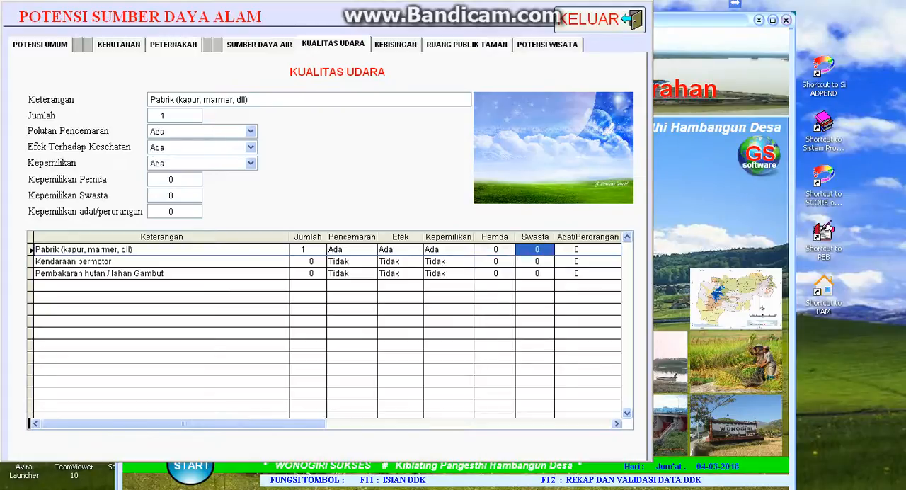
text(1)
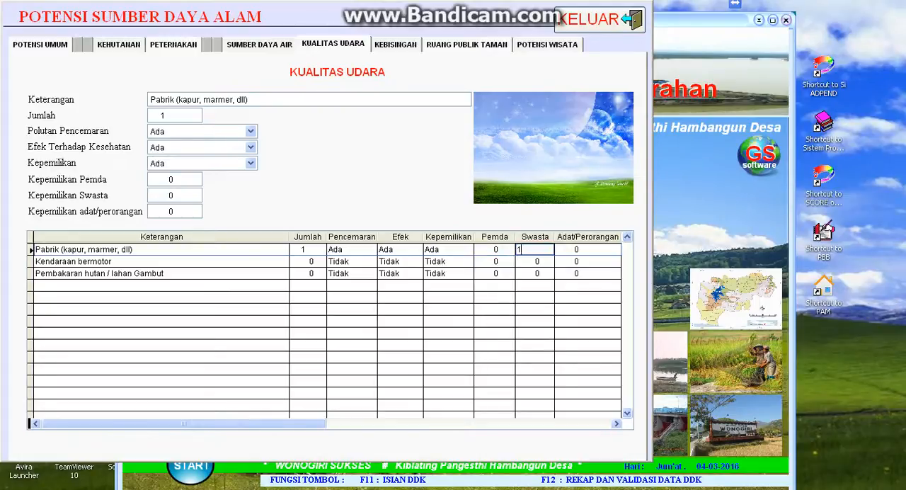
key(Return)
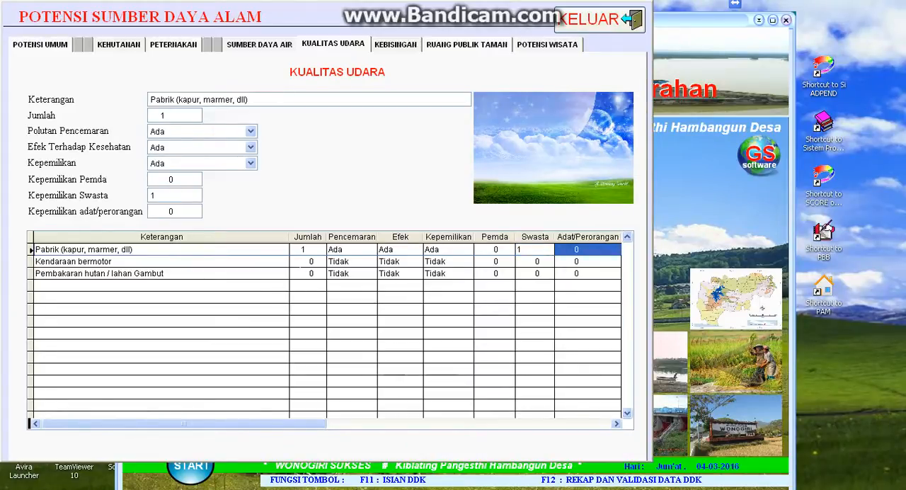
- Set the Jumlah of Kendaraan bermotor to 1000 and its Efek to Ada
click(318, 262)
text(1000)
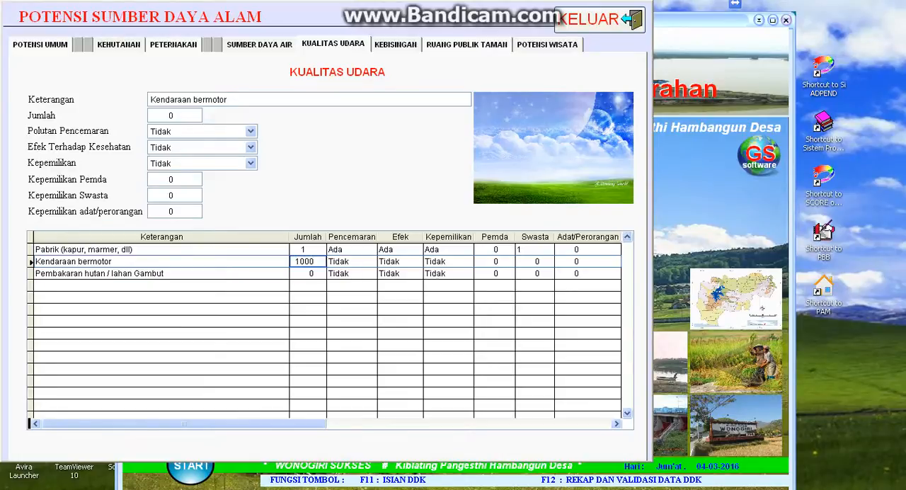
key(Tab)
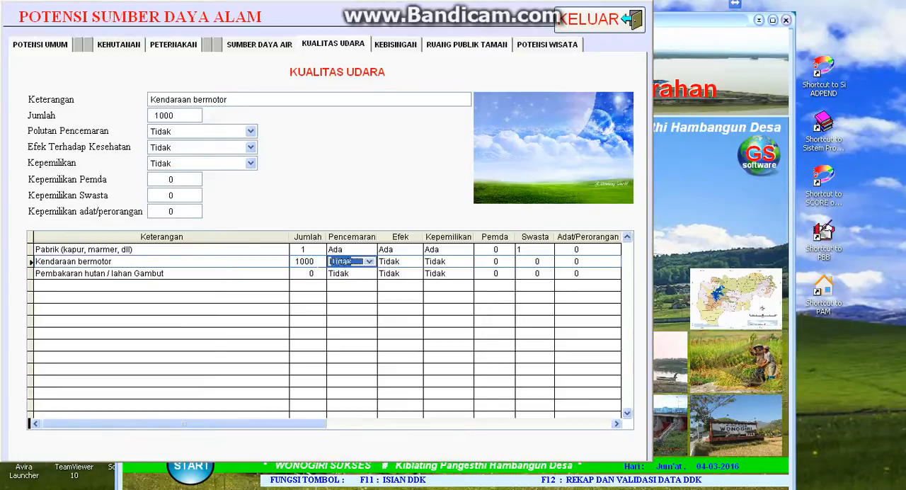
click(334, 262)
key(Tab)
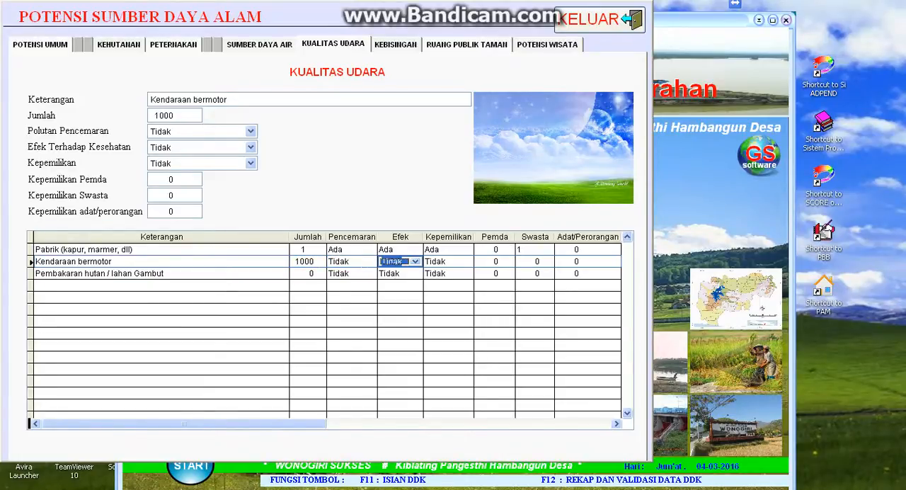
click(400, 263)
click(396, 273)
key(Tab)
- Set the Kepemilikan of Kendaraan bermotor to Ada and enter 1000 for Adat/Perorangan ownership
click(430, 261)
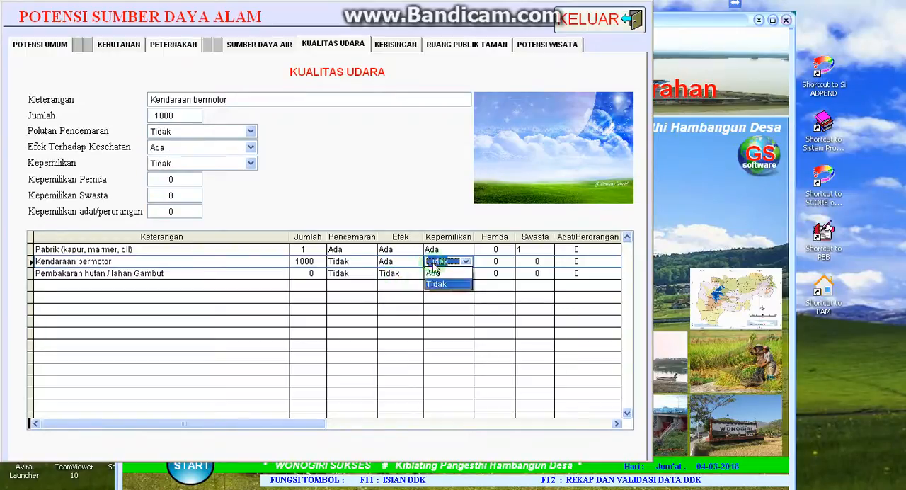
click(433, 269)
key(Tab)
key(Tab)
key(Tab)
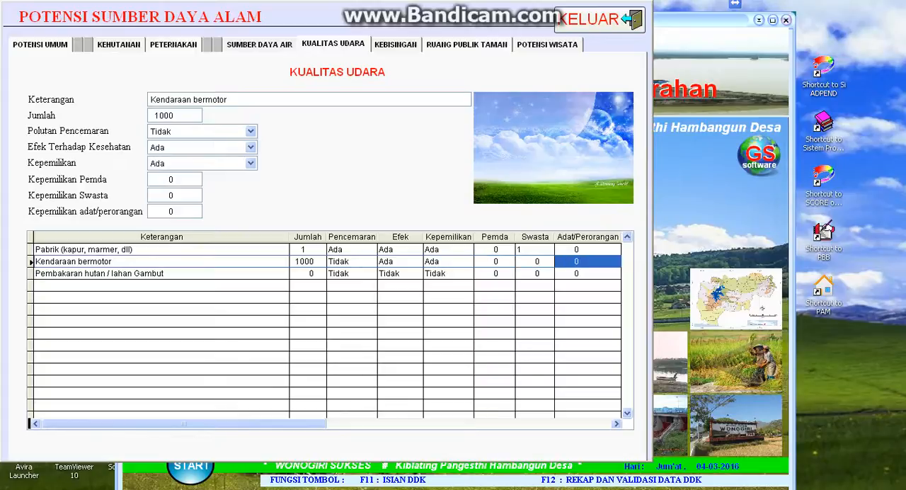
text(1000)
key(Tab)
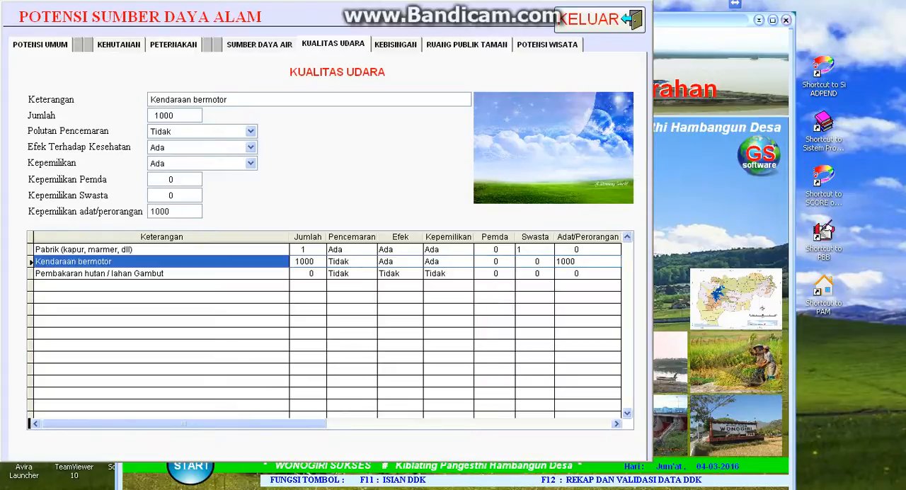
key(Tab)
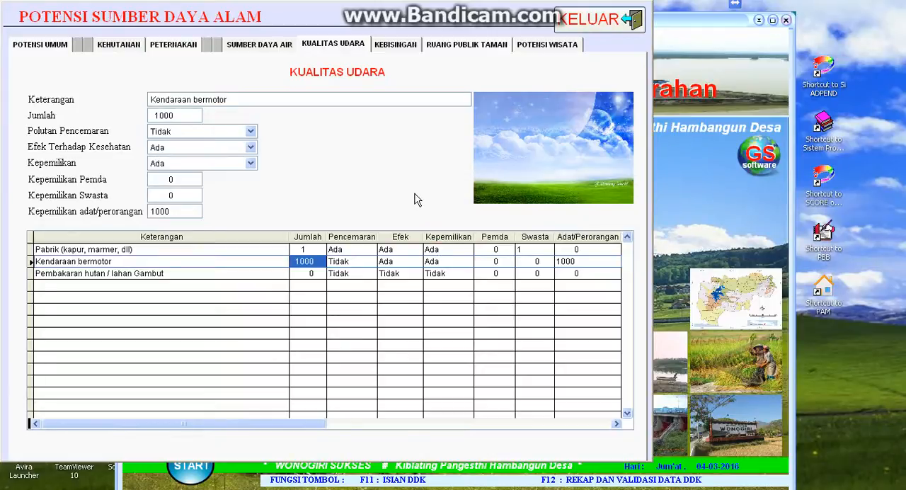
- In the Kebisingan table, set the Jumlah of Kebisingan sedang to 50 and its Polutan Pencemaran to Ada
click(394, 45)
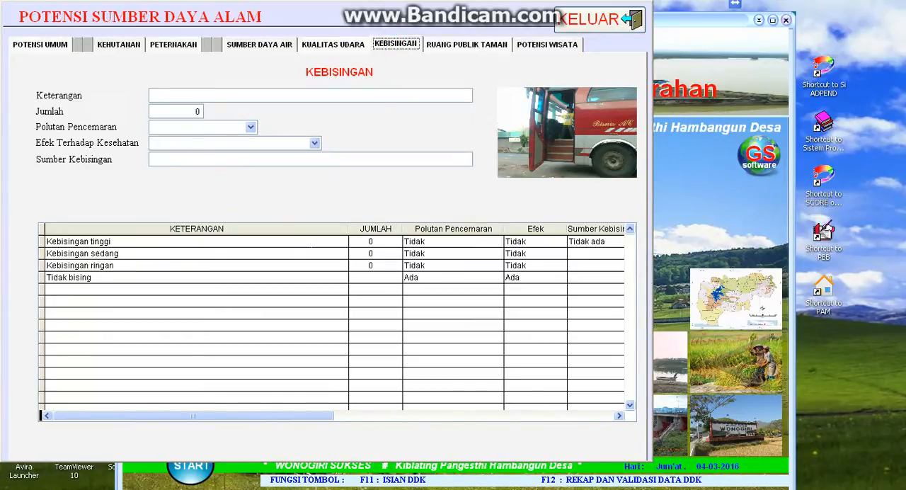
click(357, 253)
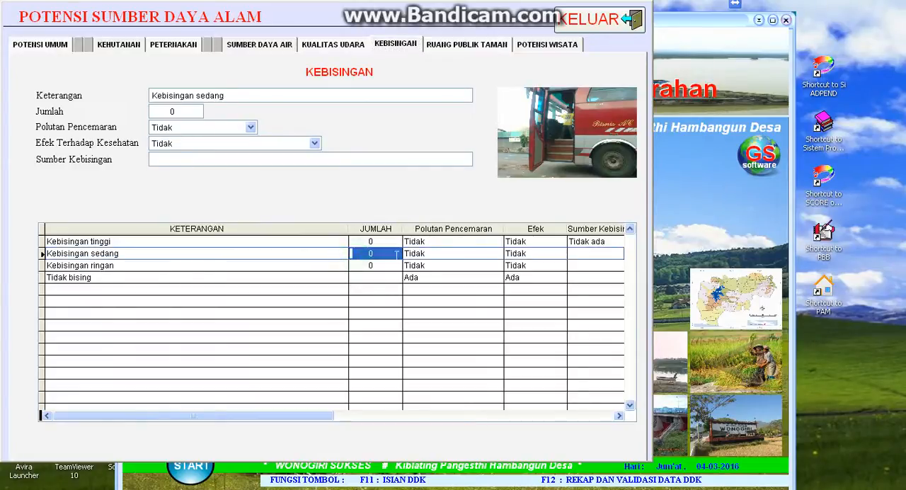
text(50)
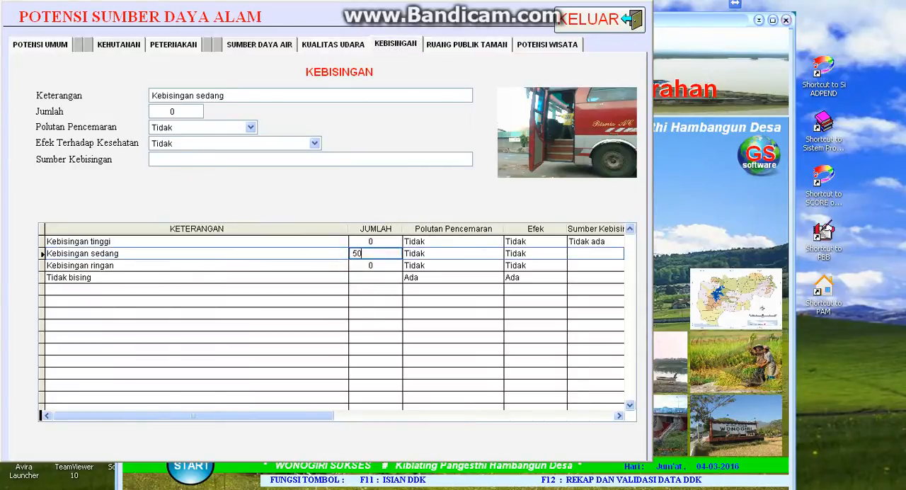
key(Tab)
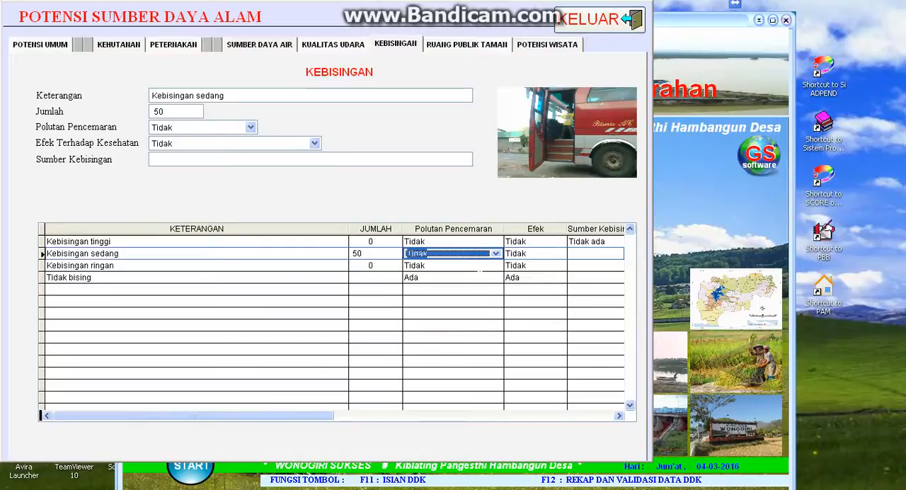
click(487, 254)
click(485, 265)
key(Tab)
- Set the Efek of Kebisingan sedang to Ada, leaving its Sumber Kebisingan blank
click(525, 254)
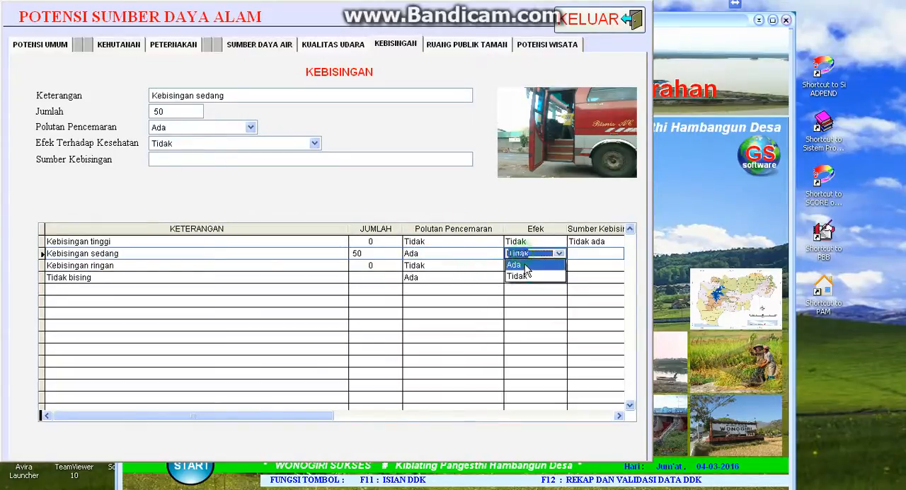
click(525, 266)
key(Tab)
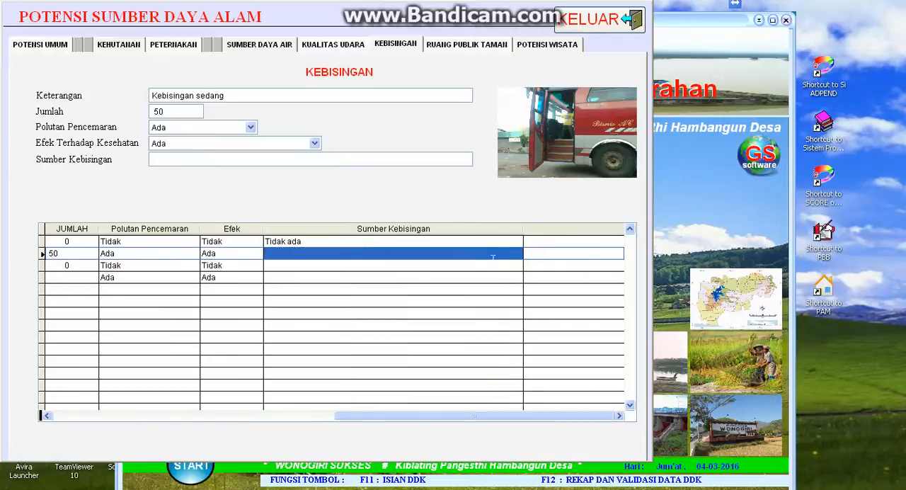
key(Tab)
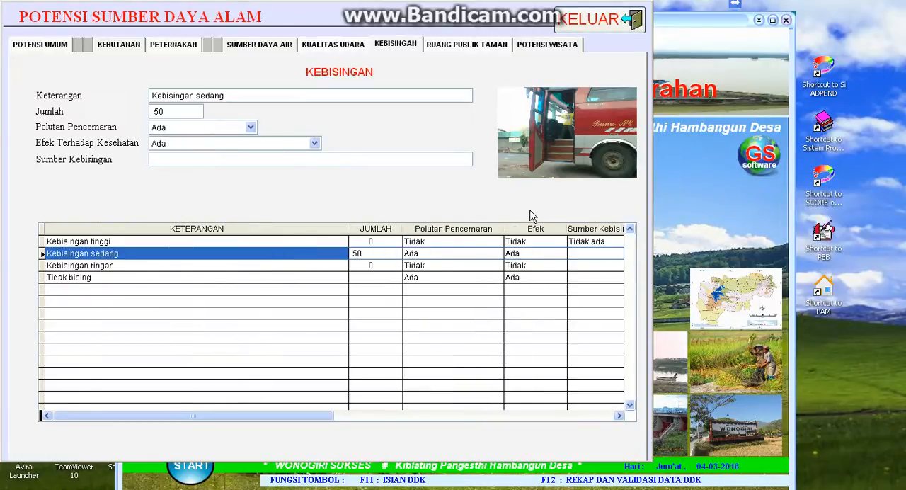
- In the Ruang Publik Taman table, set the Polutan Pencemaran of Taman Bermain to Ada and its Jumlah to 10
click(480, 45)
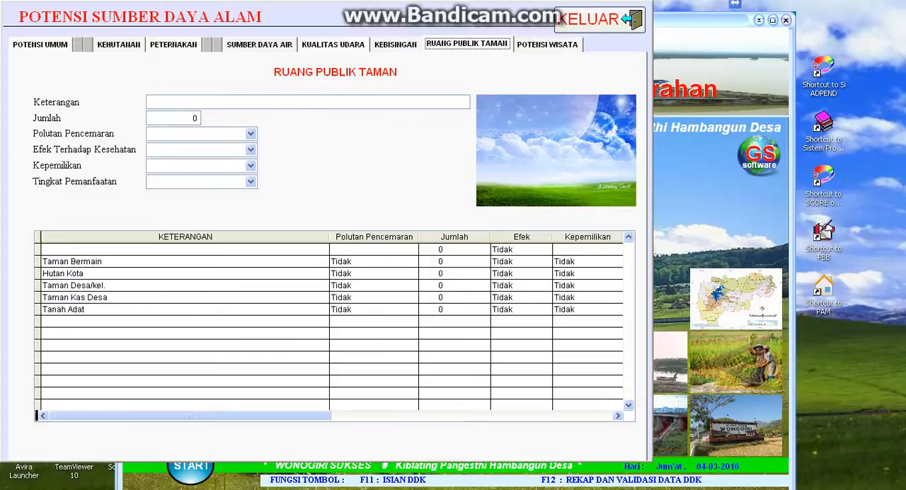
click(197, 262)
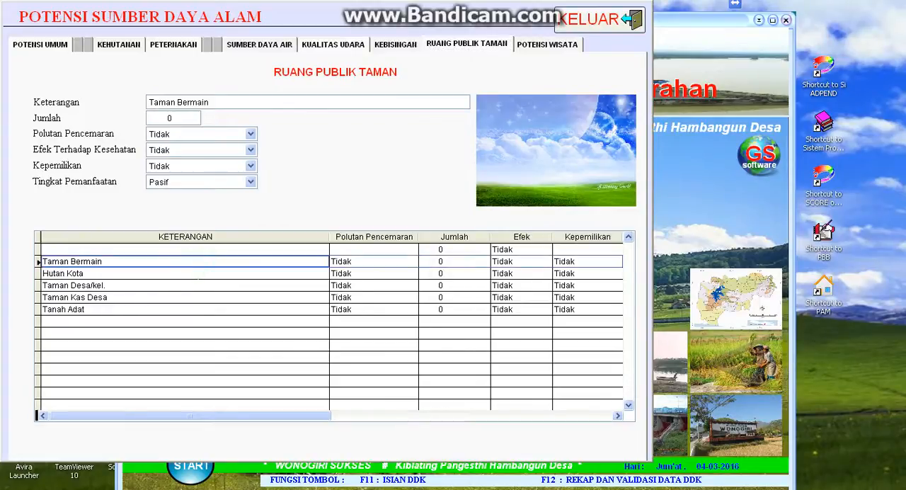
click(368, 261)
click(411, 261)
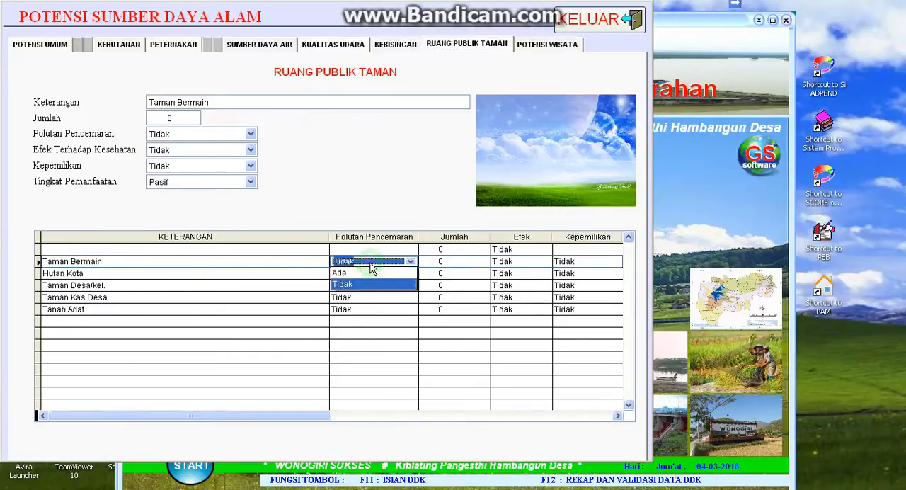
click(363, 274)
key(Return)
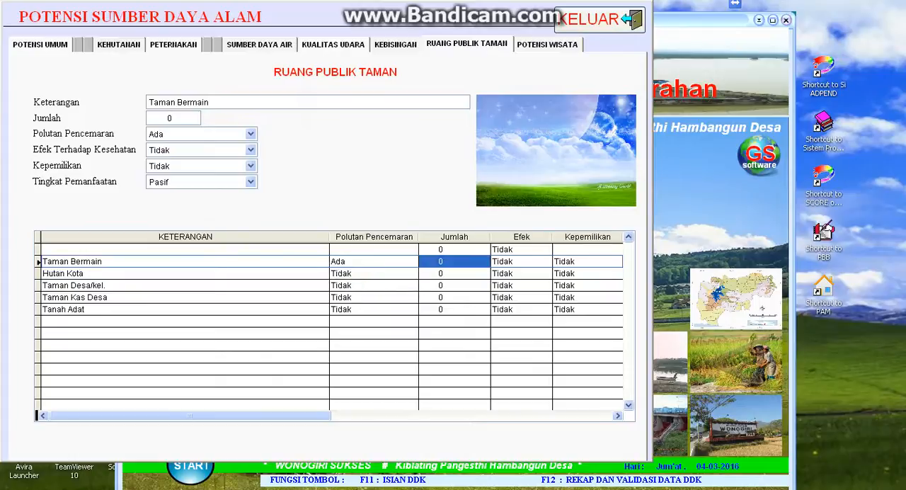
text(10)
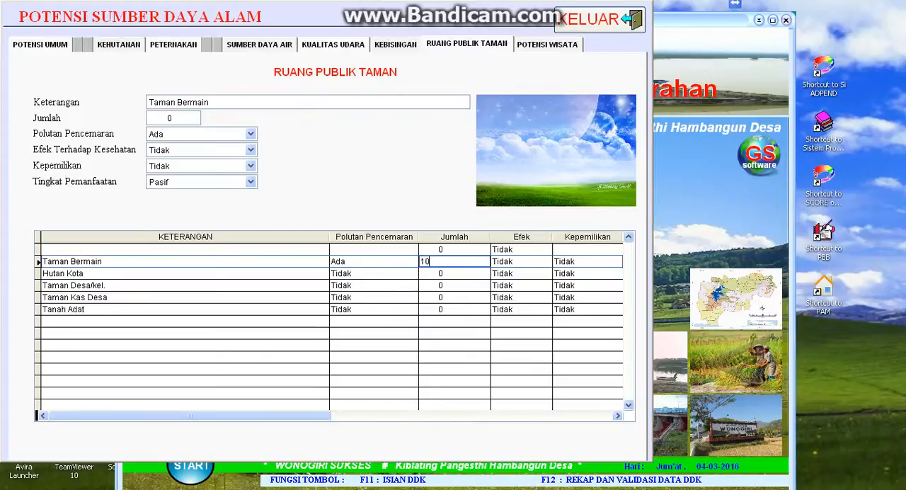
key(Return)
- Set both Efek and Kepemilikan of Taman Bermain to Ada
click(544, 262)
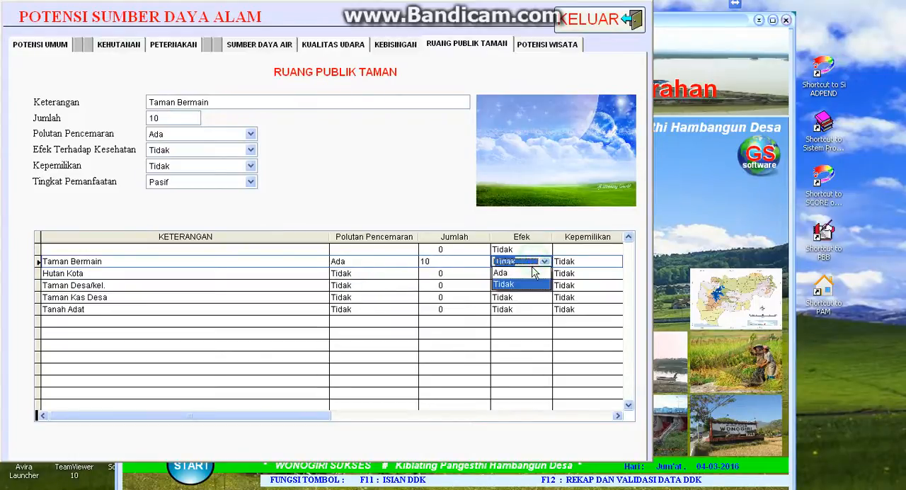
click(532, 274)
key(Return)
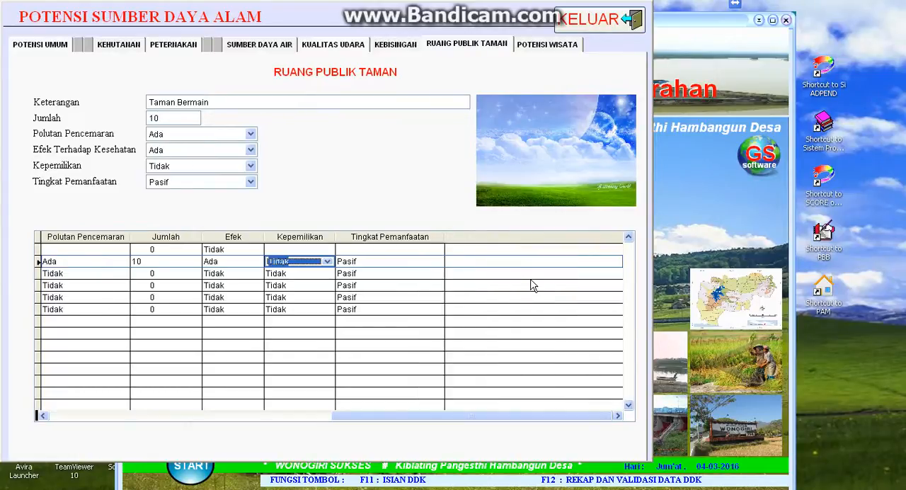
click(326, 262)
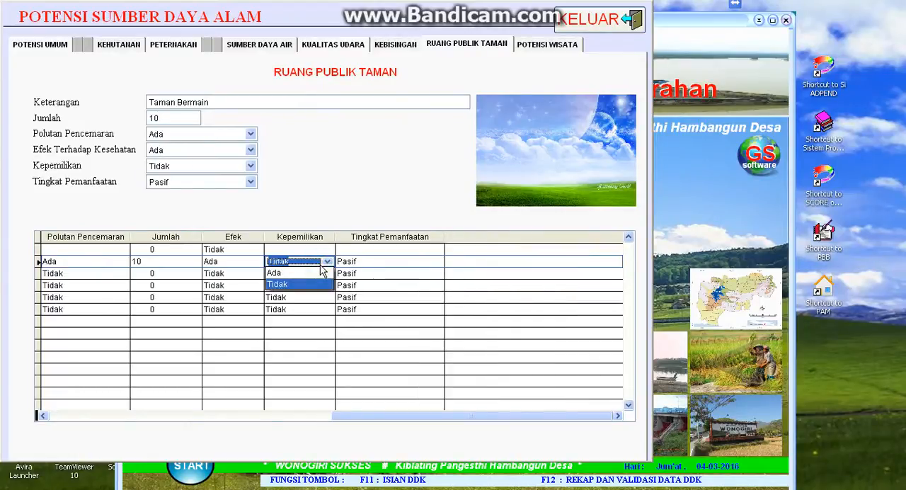
click(279, 273)
key(Return)
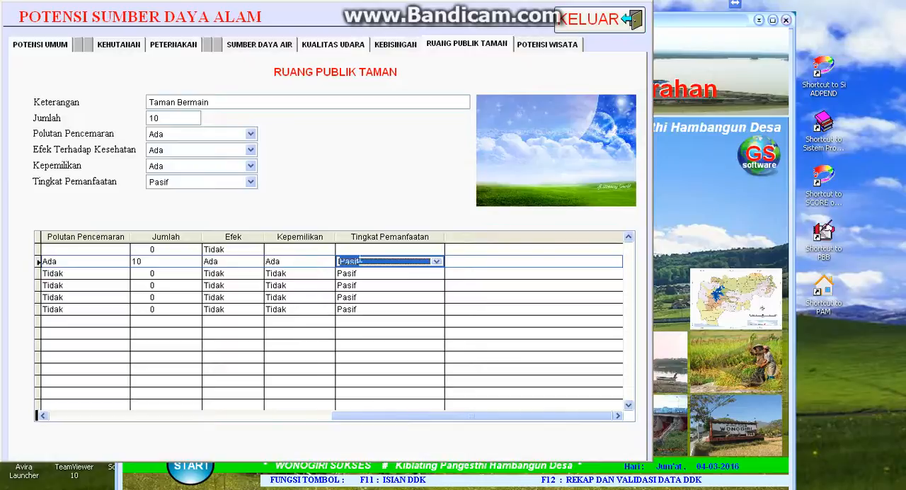
- Set the Tingkat Pemanfaatan of Taman Bermain to Pasif in the Ruang Publik Taman table
click(386, 261)
click(386, 263)
key(Return)
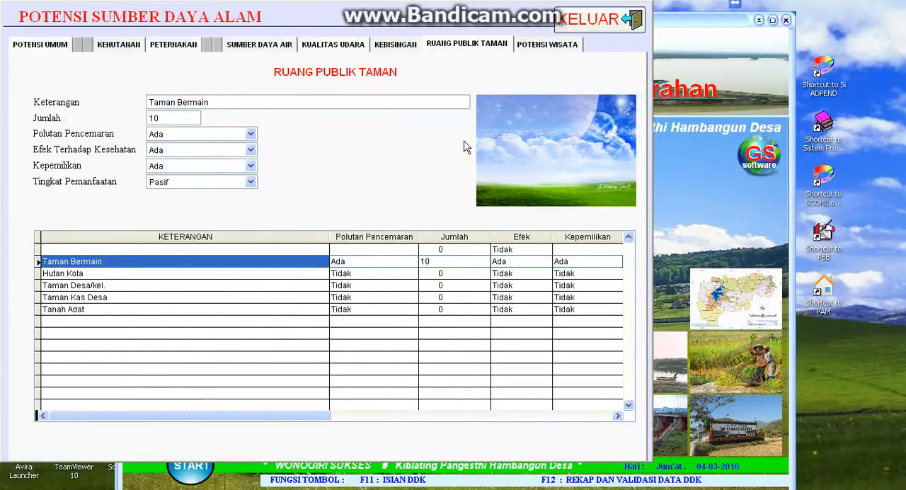
- In the Potensi Wisata table, fill in the Danau row with Jumlah 1, Keberadaan Ada and Tingkat Pemanfaatan Aktif
click(544, 45)
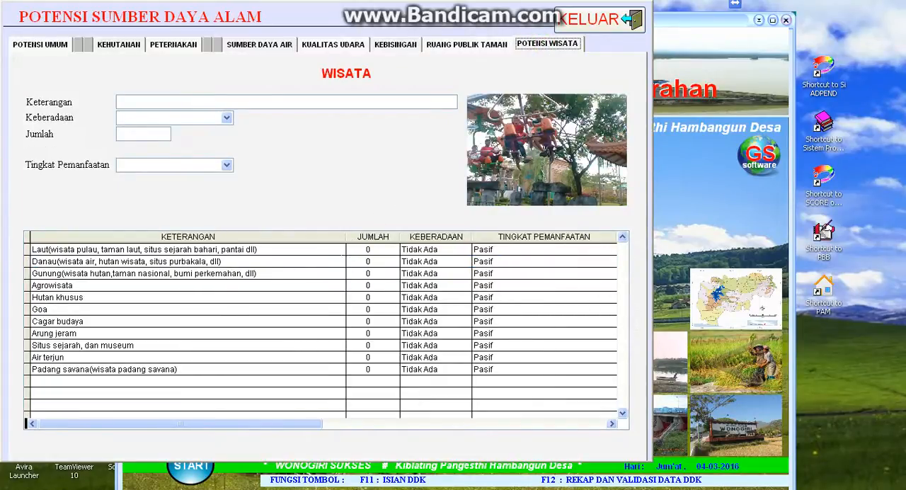
click(328, 264)
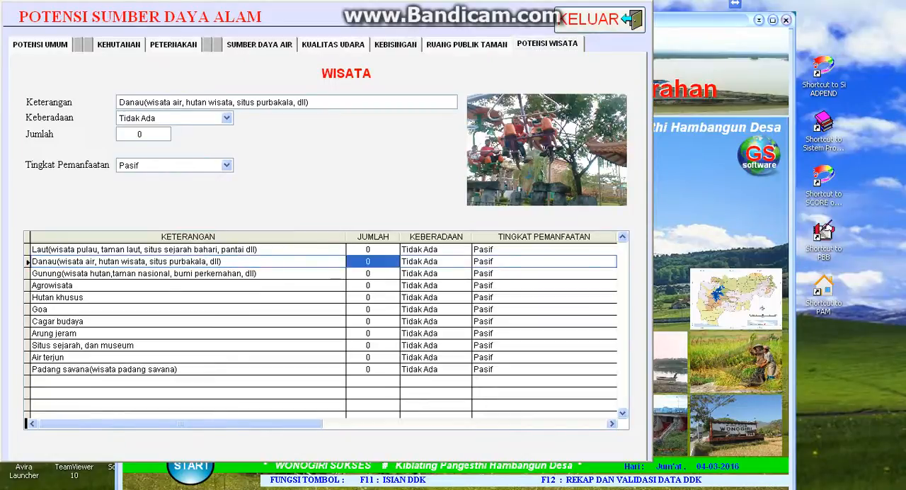
text(1)
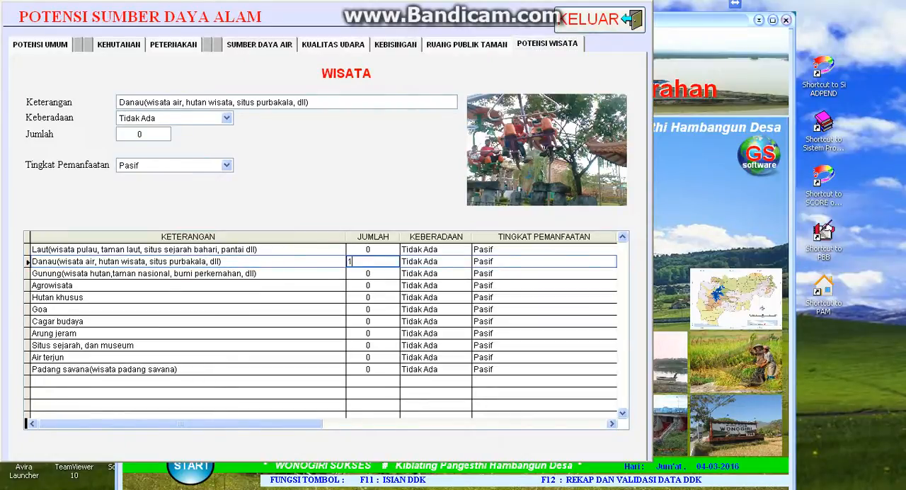
key(Tab)
click(464, 262)
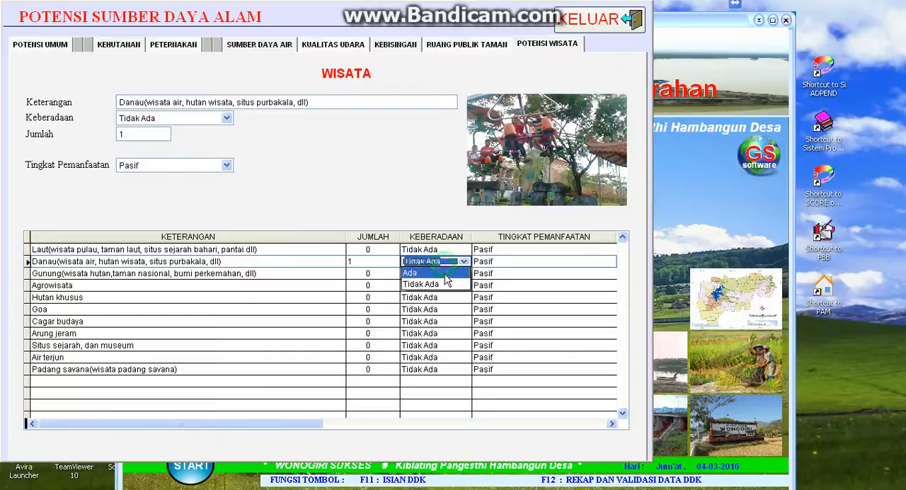
click(446, 281)
key(Tab)
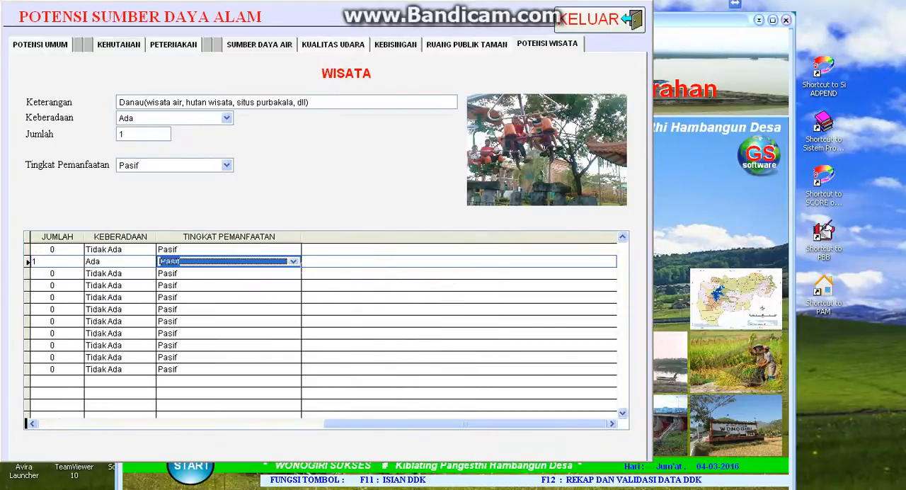
click(292, 262)
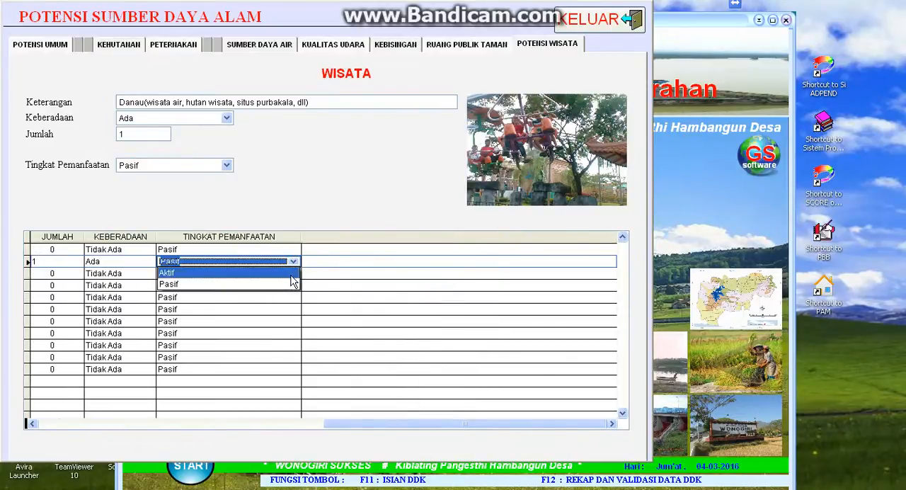
click(291, 277)
key(Return)
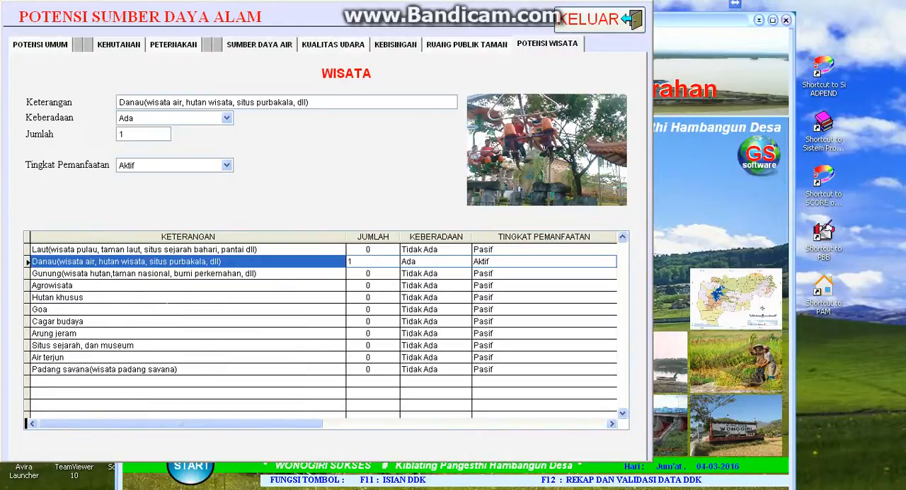
- Fill in the Goa row of the Wisata table with Jumlah 5, Keberadaan Ada and Tingkat Pemanfaatan Aktif
click(168, 309)
key(Tab)
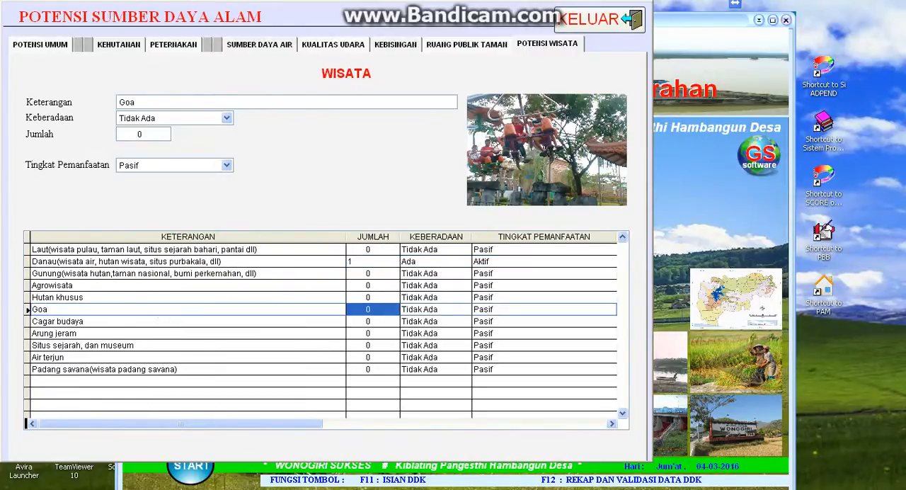
text(5)
key(Tab)
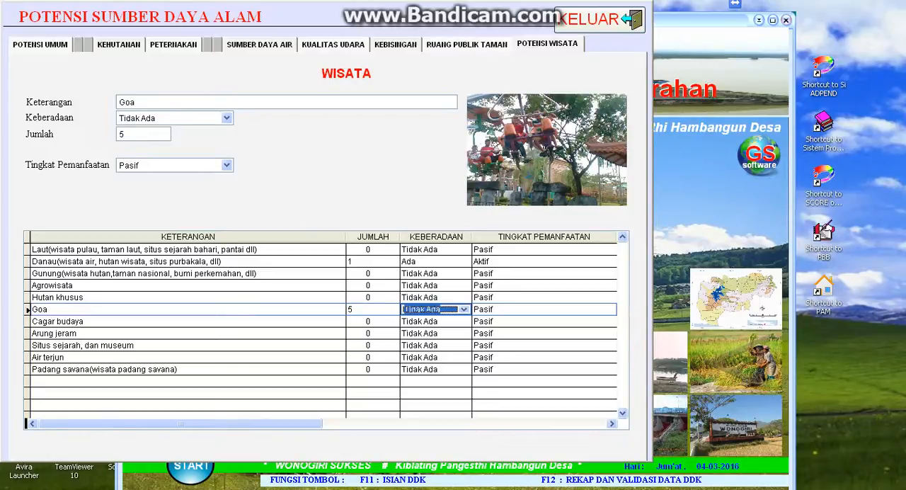
click(422, 310)
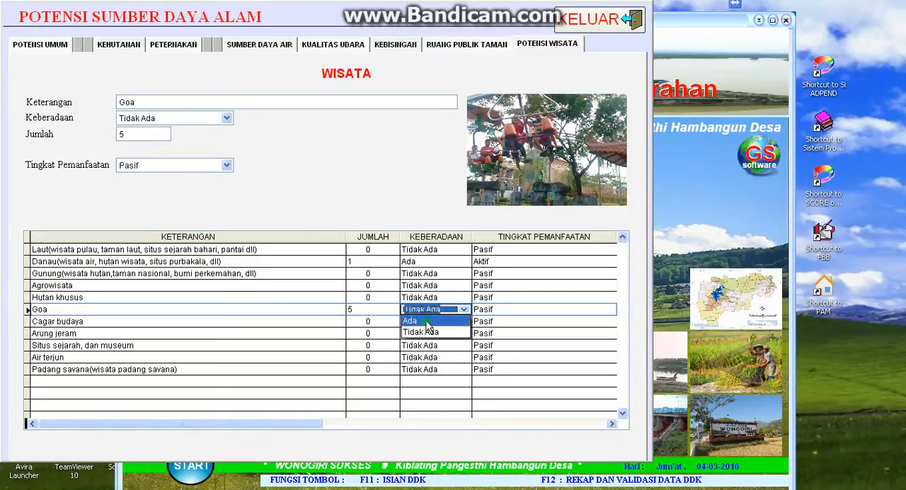
click(426, 322)
key(Tab)
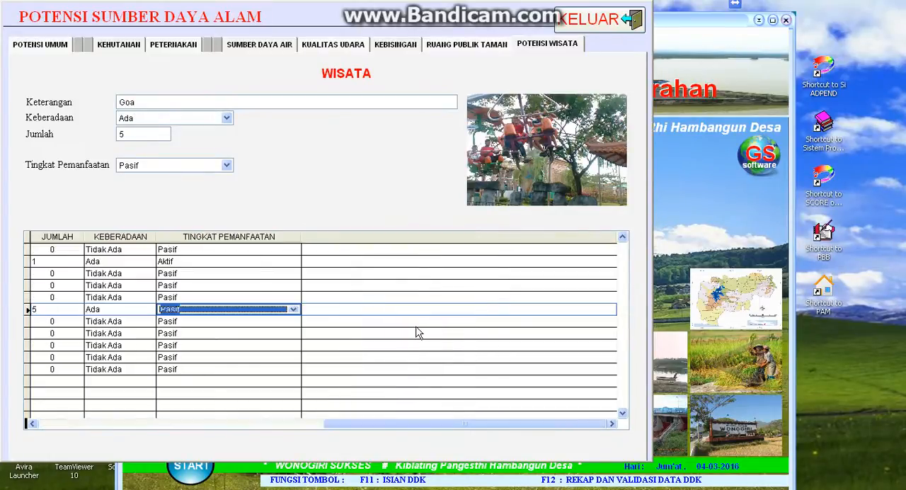
click(293, 309)
click(289, 321)
key(Tab)
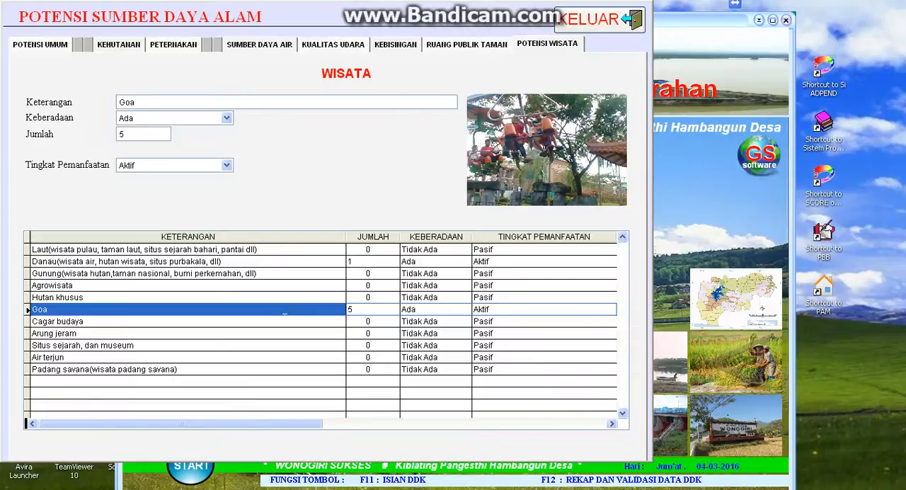
- Review the entries for Sumber Daya Air, Kualitas Udara, Kebisingan, Ruang Publik Taman and Potensi Wisata
click(259, 47)
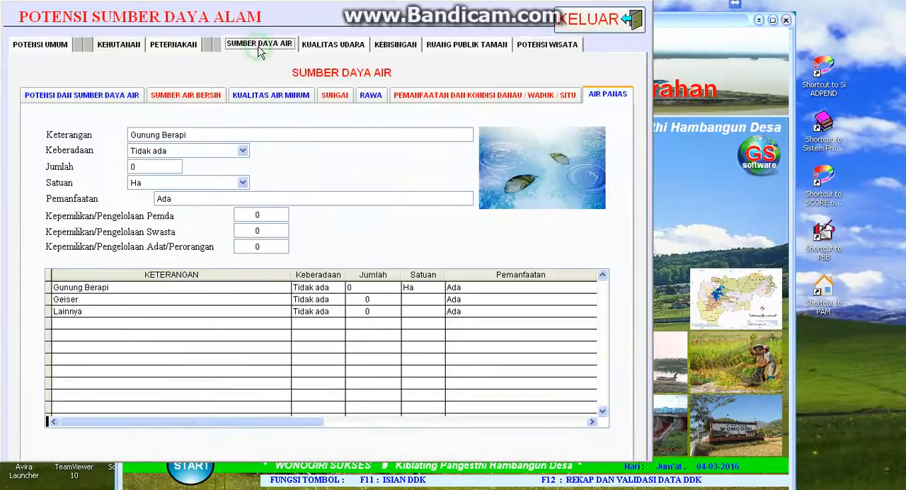
click(320, 45)
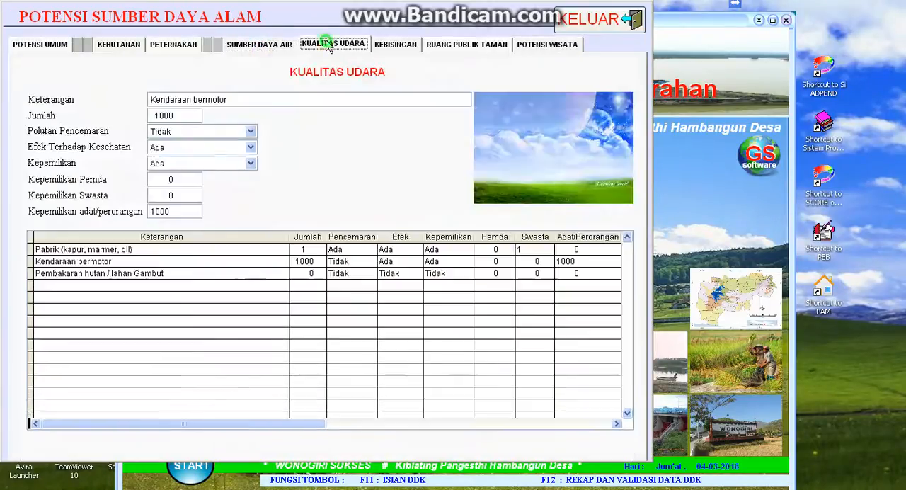
click(397, 45)
click(457, 45)
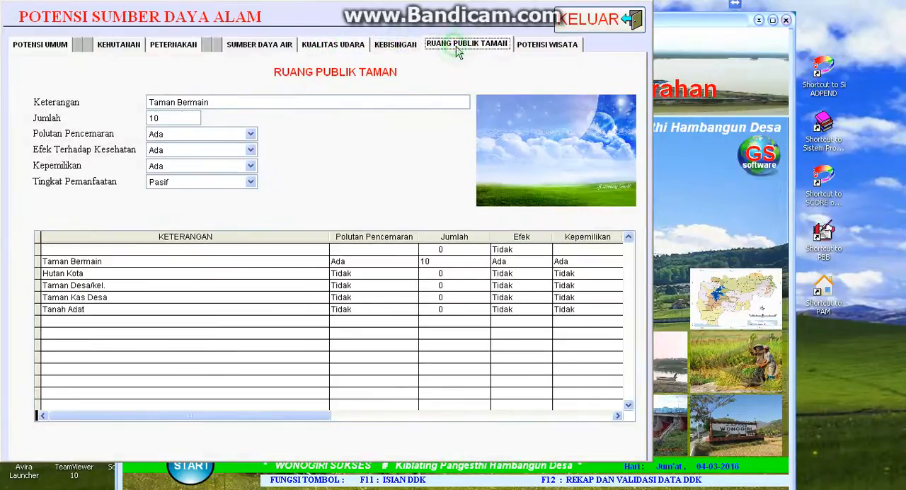
click(535, 45)
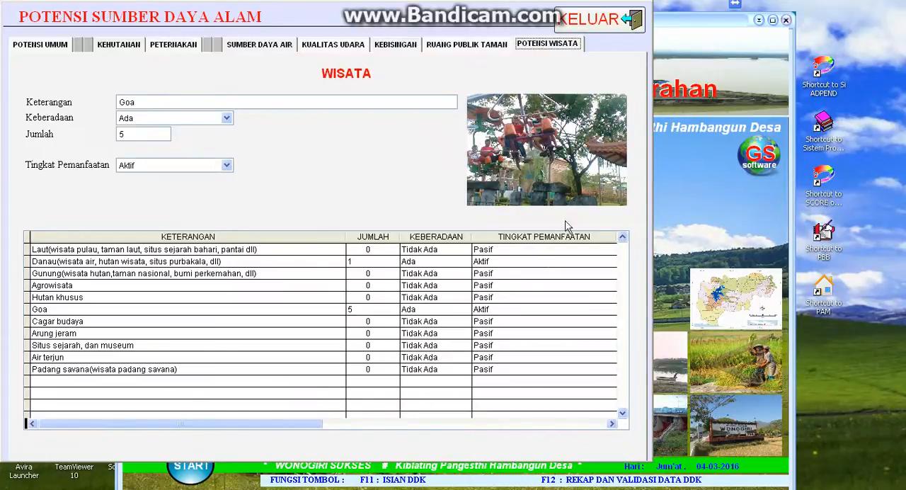
- Close the Potensi Sumber Daya Alam form and bring up the list of Potensi Desa data forms
click(599, 18)
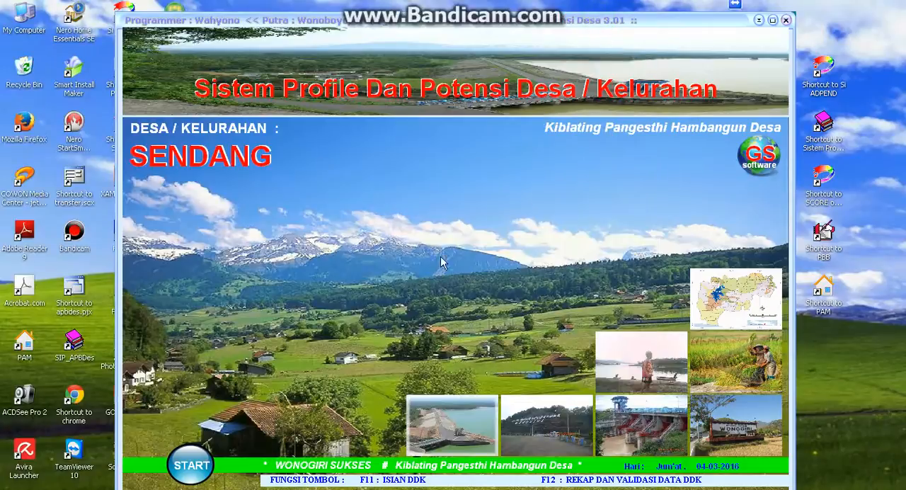
click(189, 464)
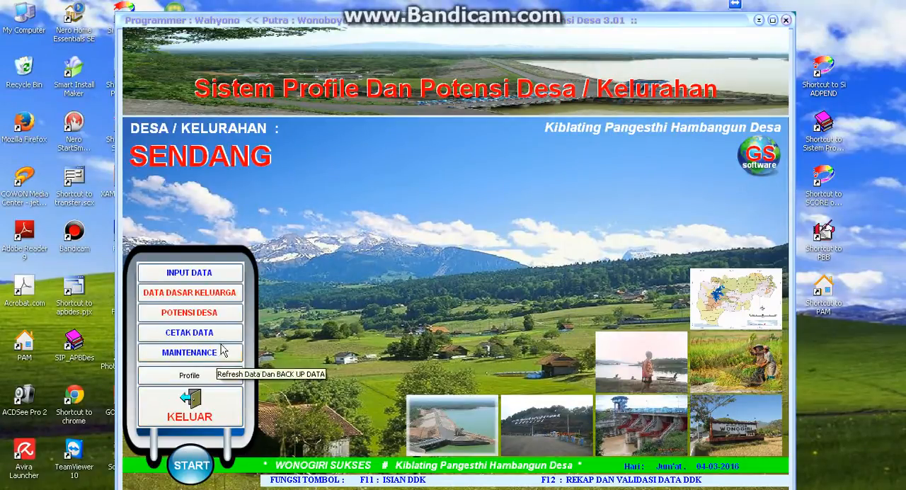
click(227, 315)
mouse_move(269, 321)
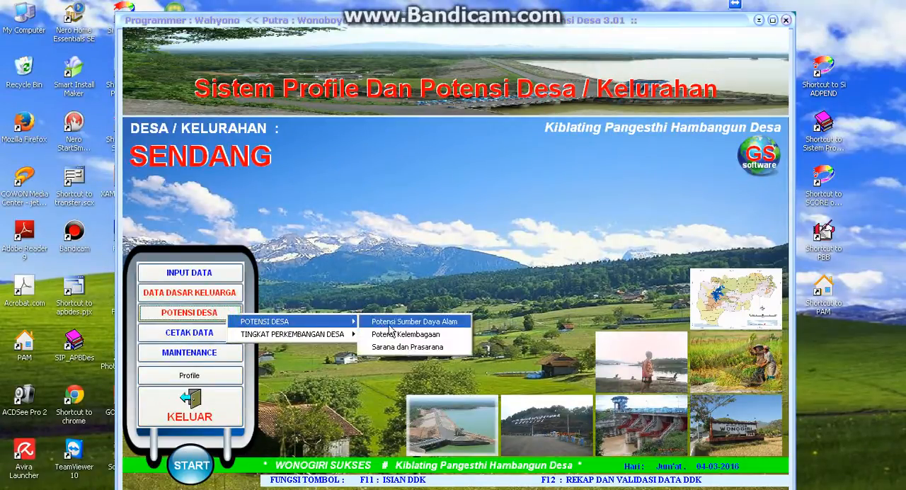